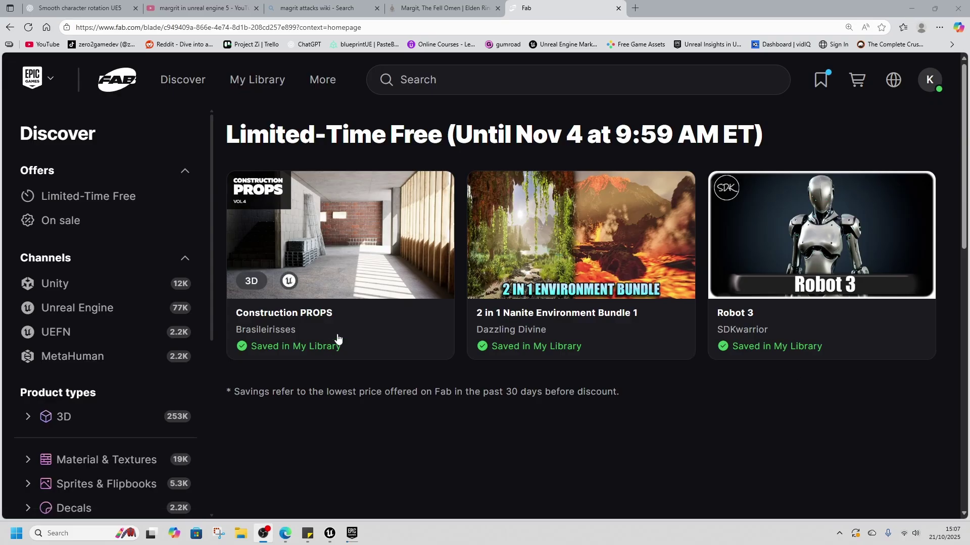
# Open the free Construction PROPS listing and look through its preview images in full-screen view
pyautogui.click(357, 320)
pyautogui.click(311, 386)
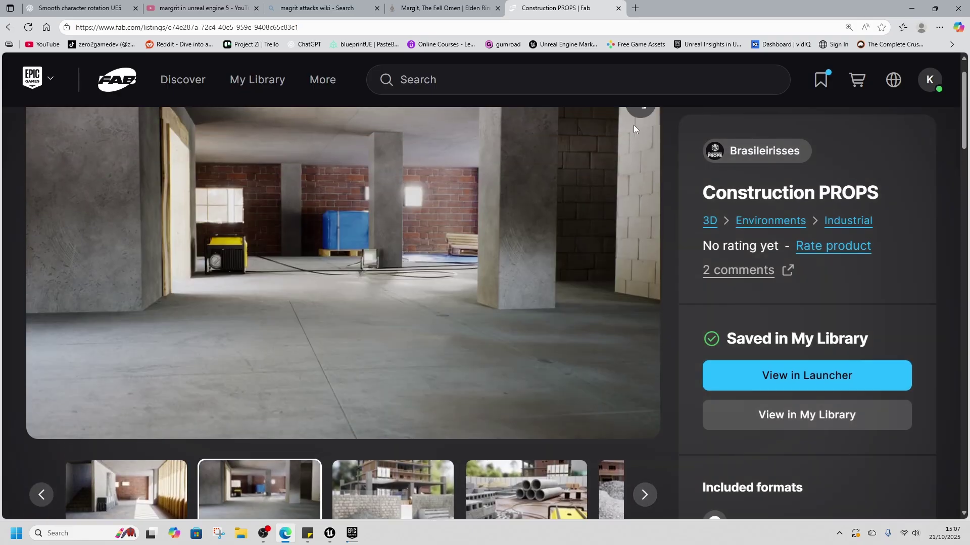
pyautogui.click(638, 123)
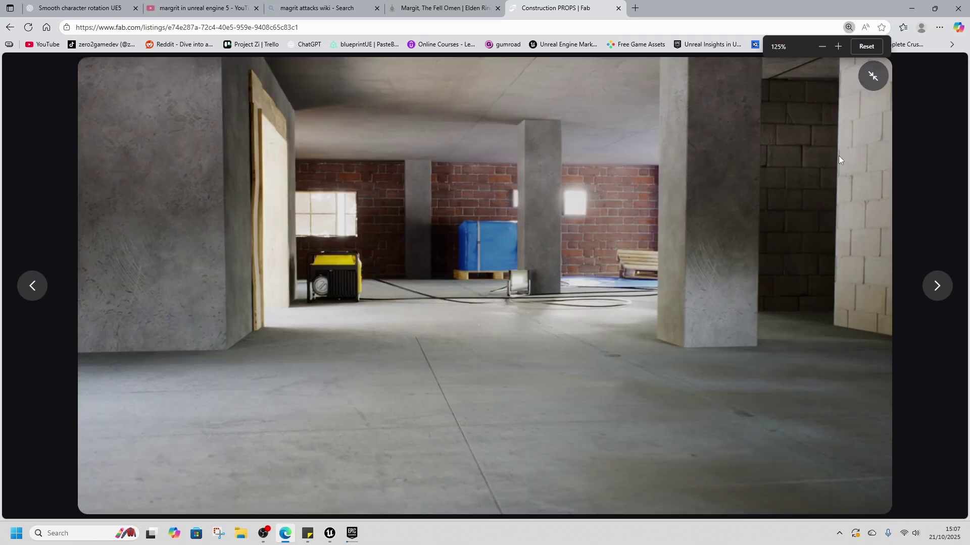
pyautogui.click(932, 291)
pyautogui.click(933, 292)
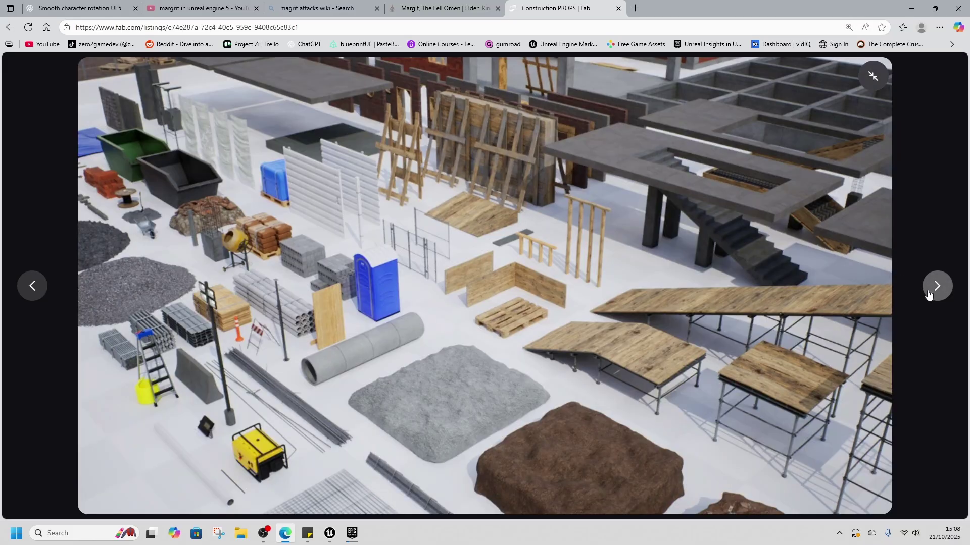
pyautogui.press('Escape')
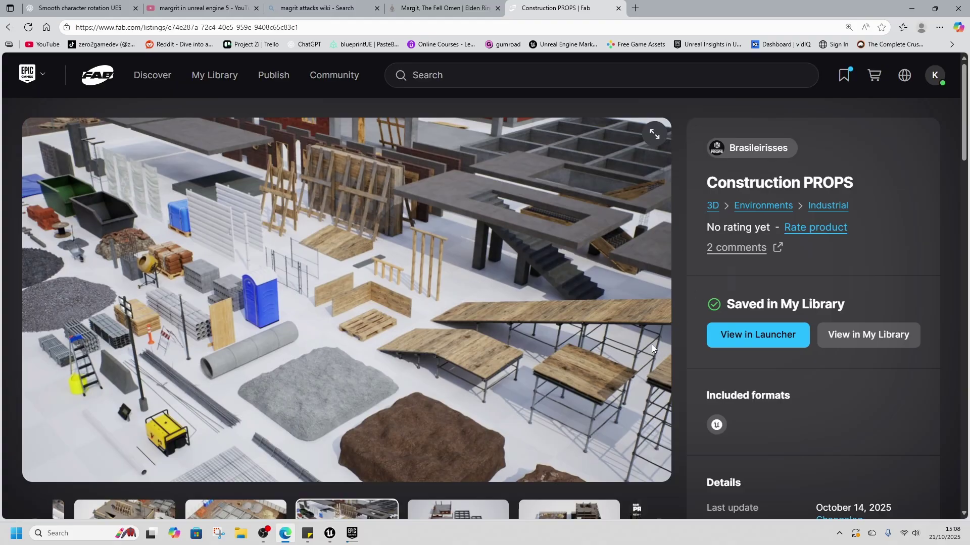
# Review the Construction PROPS listing's description, technical details, publication date and AI usage information
pyautogui.scroll(-10, 847, 471)
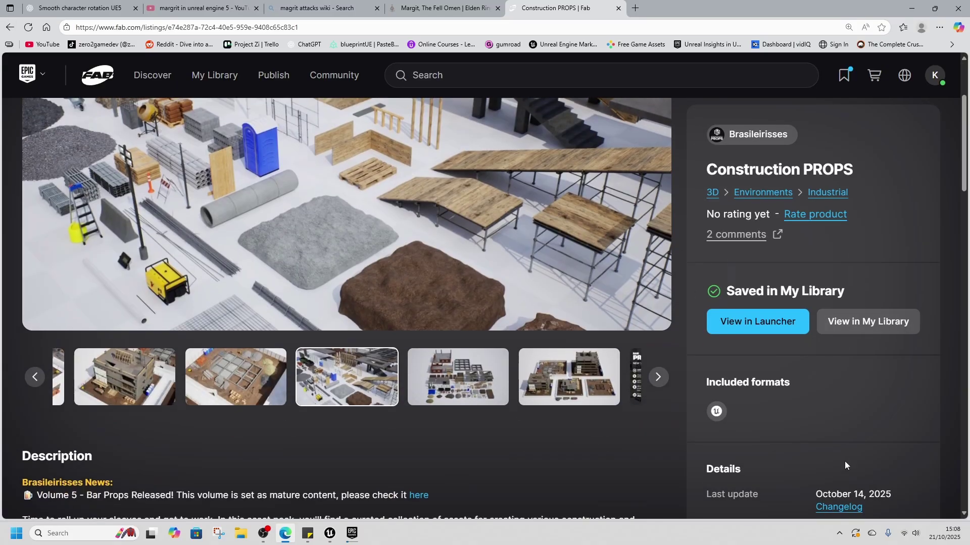
pyautogui.scroll(-5, 864, 446)
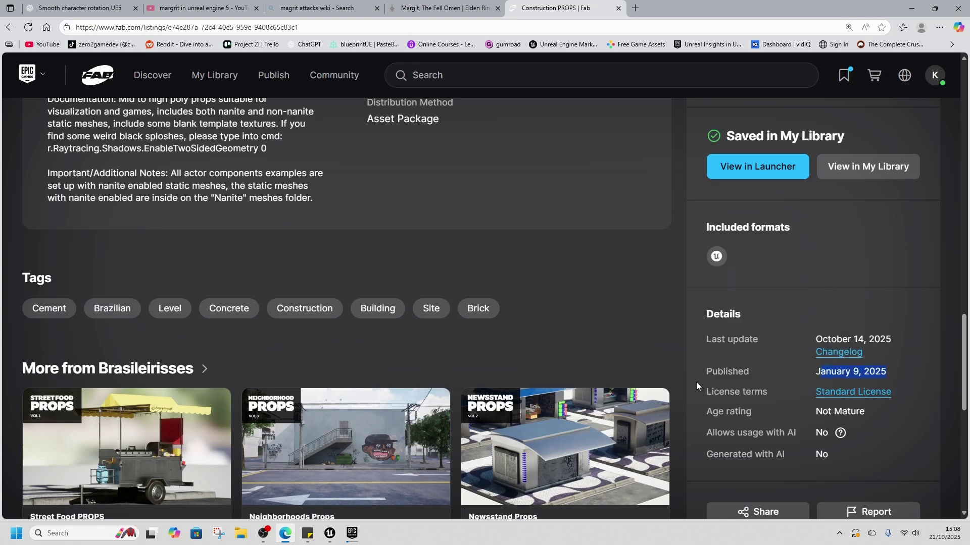
pyautogui.scroll(3, 801, 438)
pyautogui.scroll(-5, 806, 453)
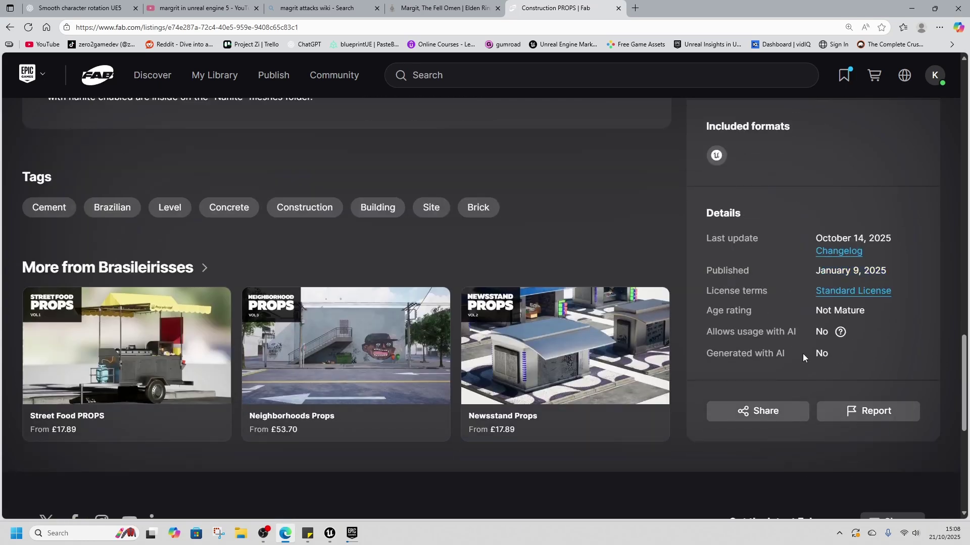
pyautogui.moveTo(762, 349); pyautogui.dragTo(755, 353)
pyautogui.click(846, 356)
pyautogui.scroll(1, 784, 357)
pyautogui.scroll(8, 659, 354)
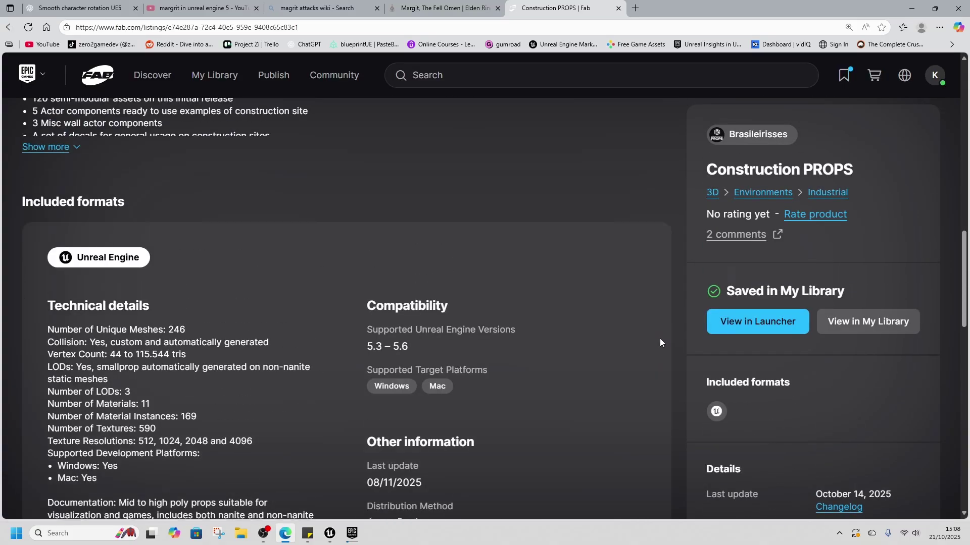
pyautogui.scroll(7, 660, 338)
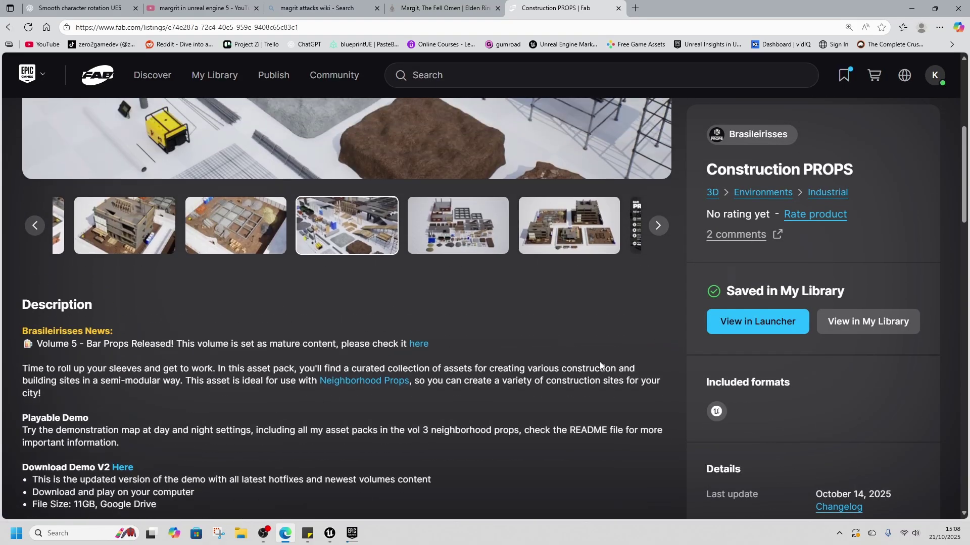
pyautogui.scroll(5, 602, 363)
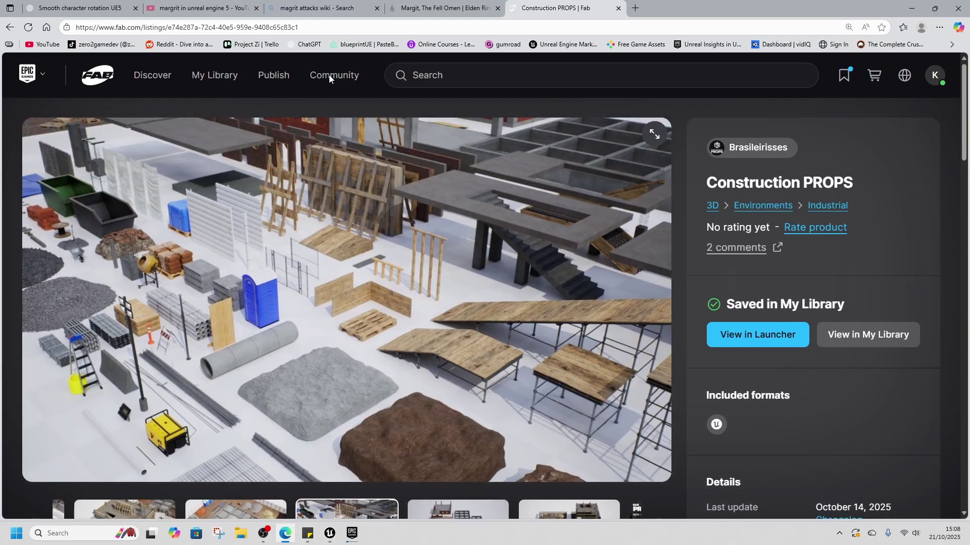
# Return to the limited-time free assets, open 2 in 1 Nanite Environment Bundle 1 and browse its preview images
pyautogui.click(9, 27)
pyautogui.click(524, 280)
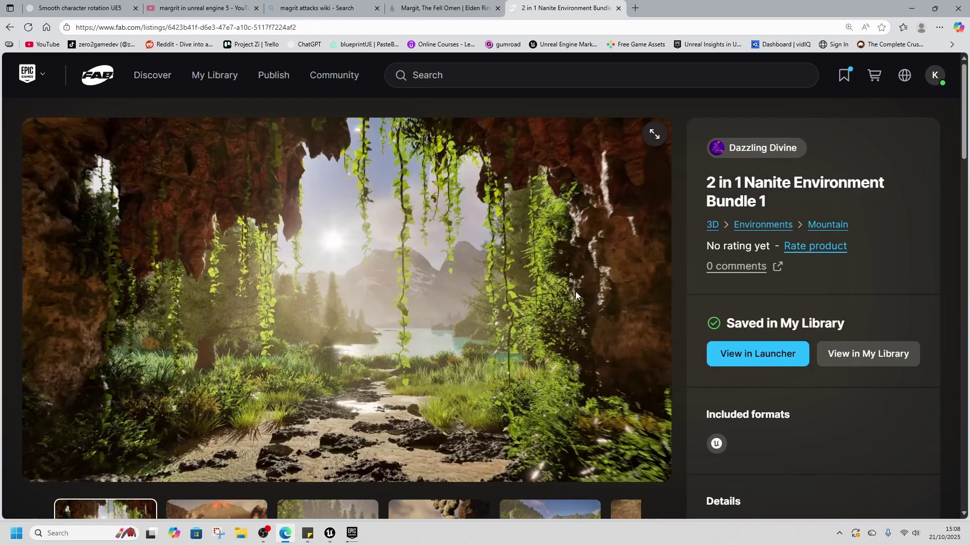
pyautogui.scroll(-3, 678, 319)
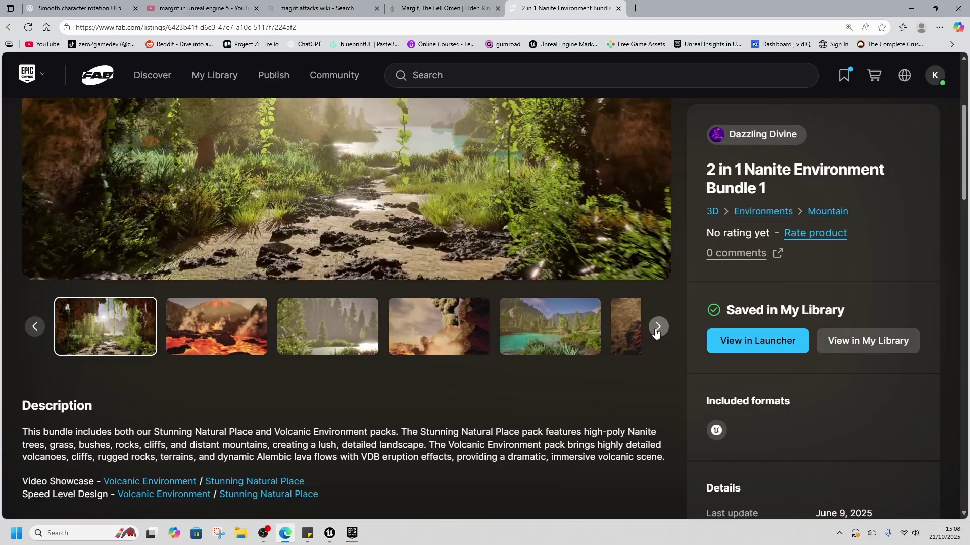
pyautogui.scroll(3, 438, 404)
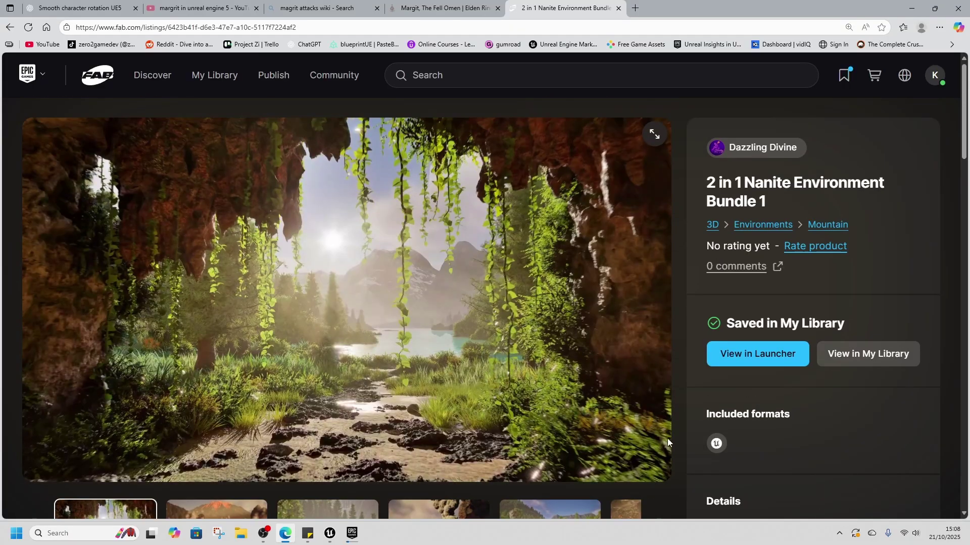
pyautogui.click(217, 509)
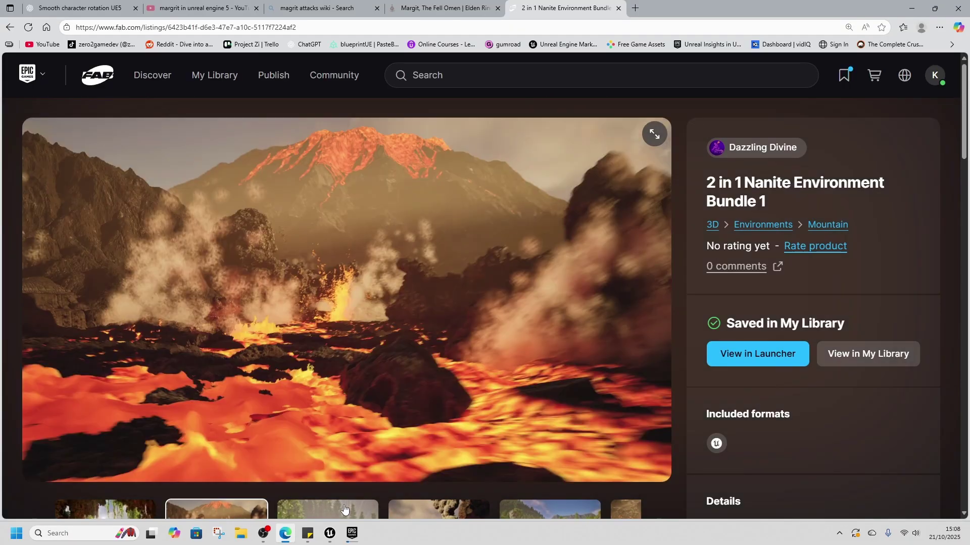
pyautogui.click(344, 508)
pyautogui.click(434, 510)
pyautogui.click(536, 513)
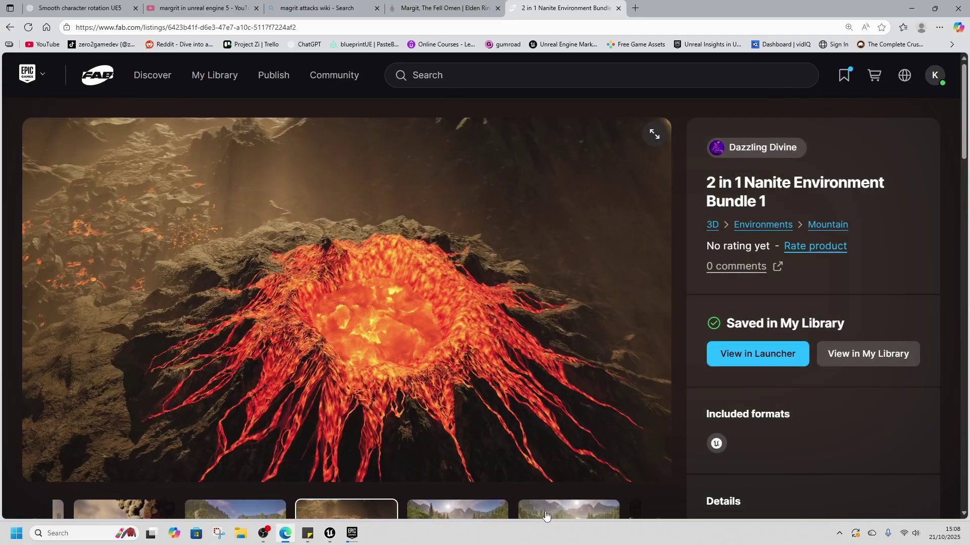
pyautogui.click(550, 512)
pyautogui.click(566, 506)
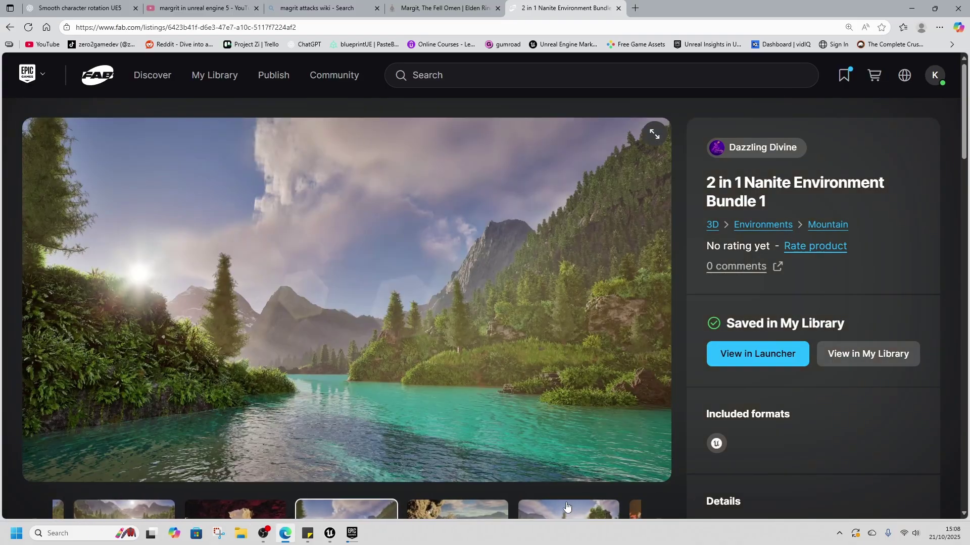
pyautogui.click(590, 512)
pyautogui.click(588, 511)
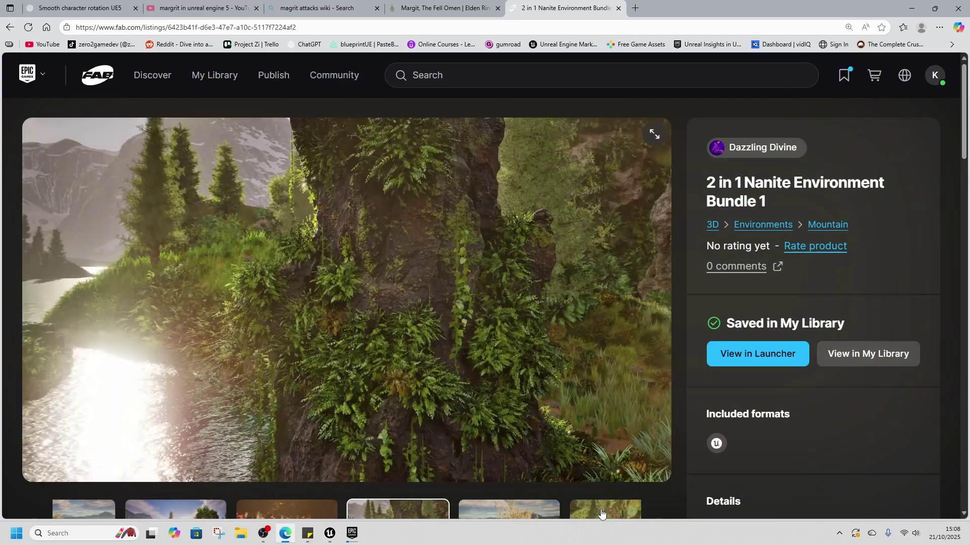
pyautogui.click(584, 511)
pyautogui.click(592, 513)
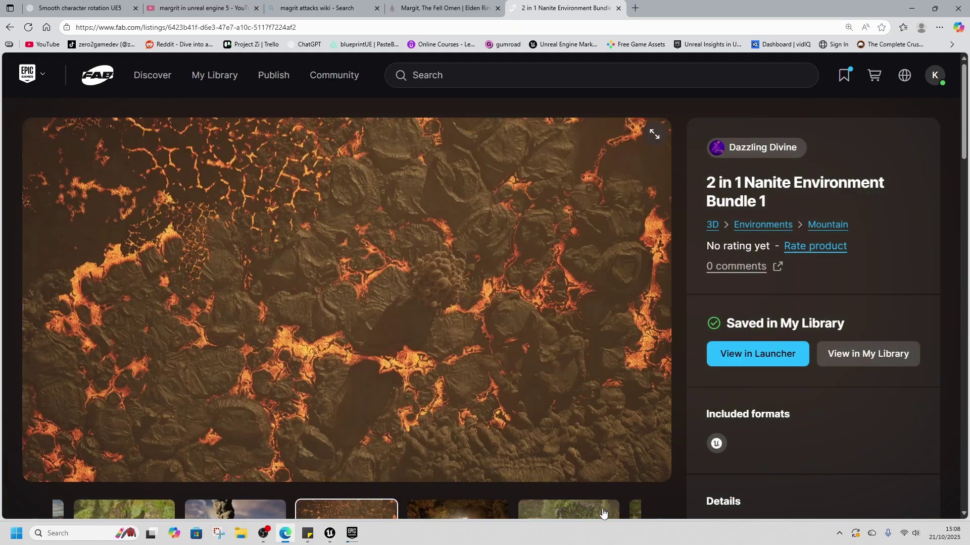
pyautogui.click(612, 513)
pyautogui.click(612, 511)
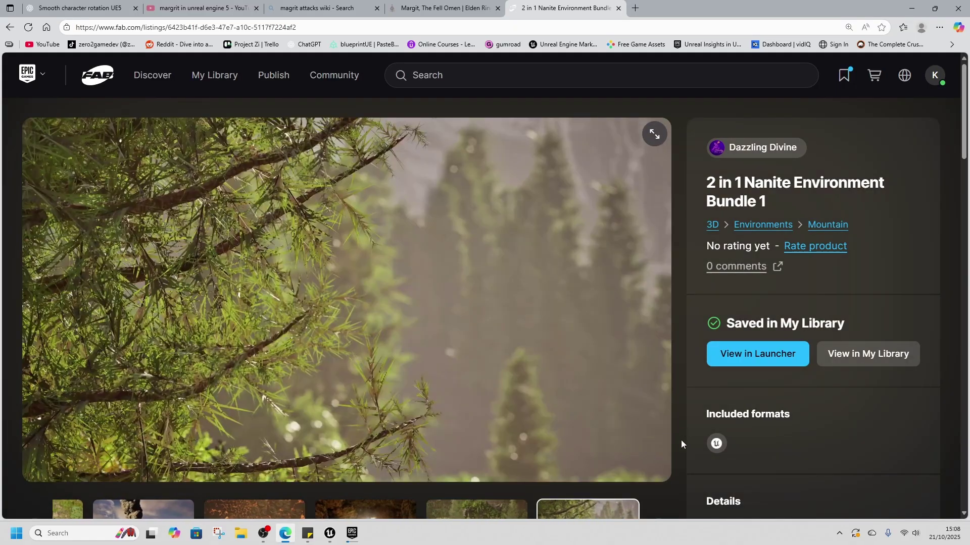
# Review the Nanite environment bundle's description, publication date and AI usage details
pyautogui.scroll(-5, 677, 400)
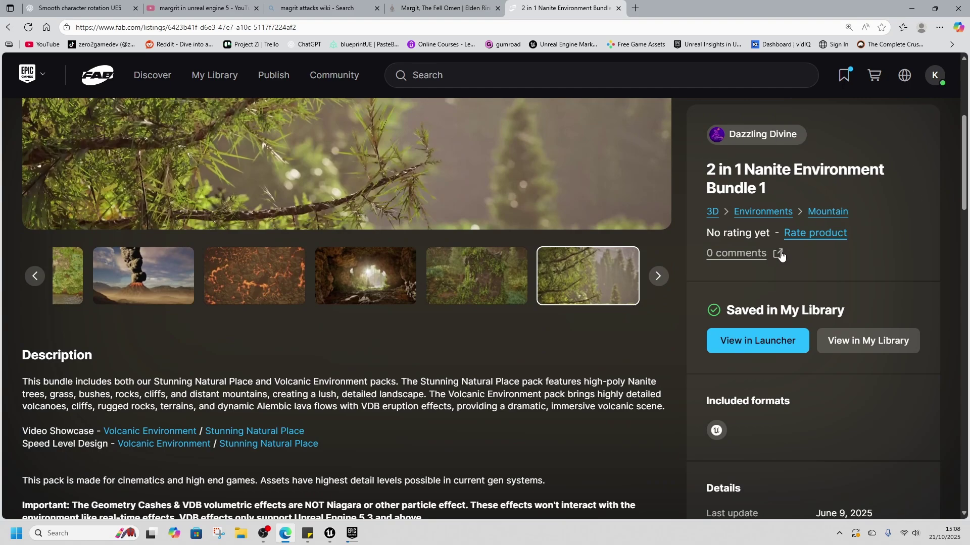
pyautogui.scroll(-15, 620, 383)
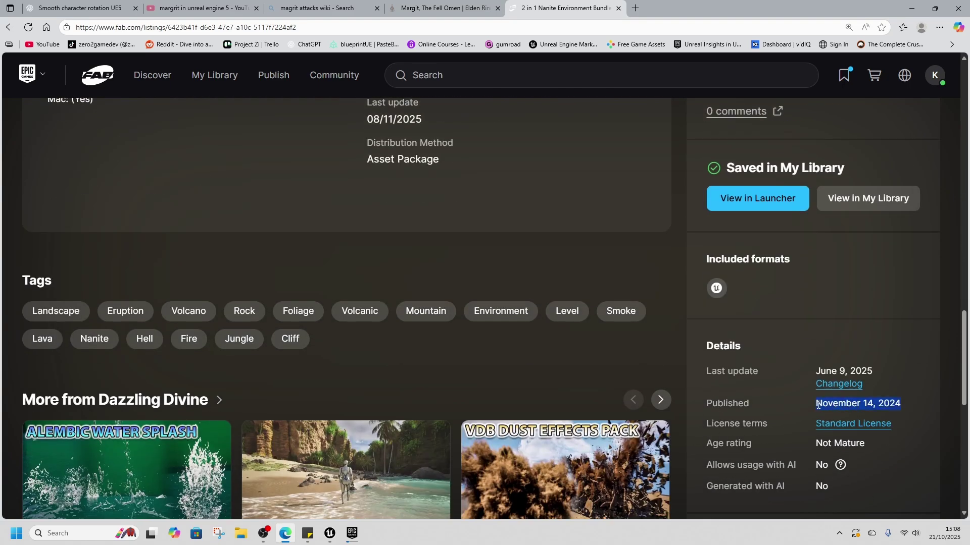
pyautogui.click(846, 482)
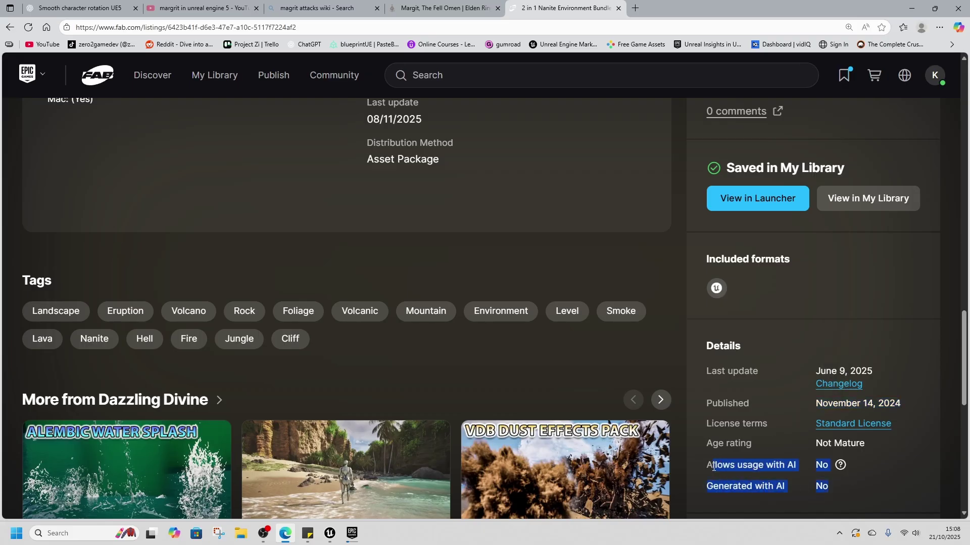
pyautogui.scroll(10, 535, 291)
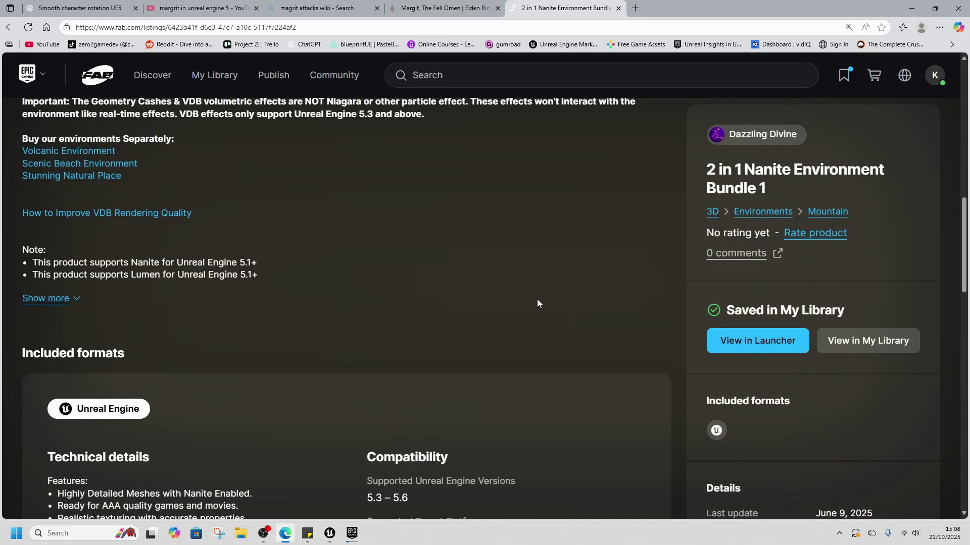
# Return to the limited-time free assets, open the Robot 3 listing and browse its preview images
pyautogui.hotkey('alt', 'Left')
pyautogui.click(708, 268)
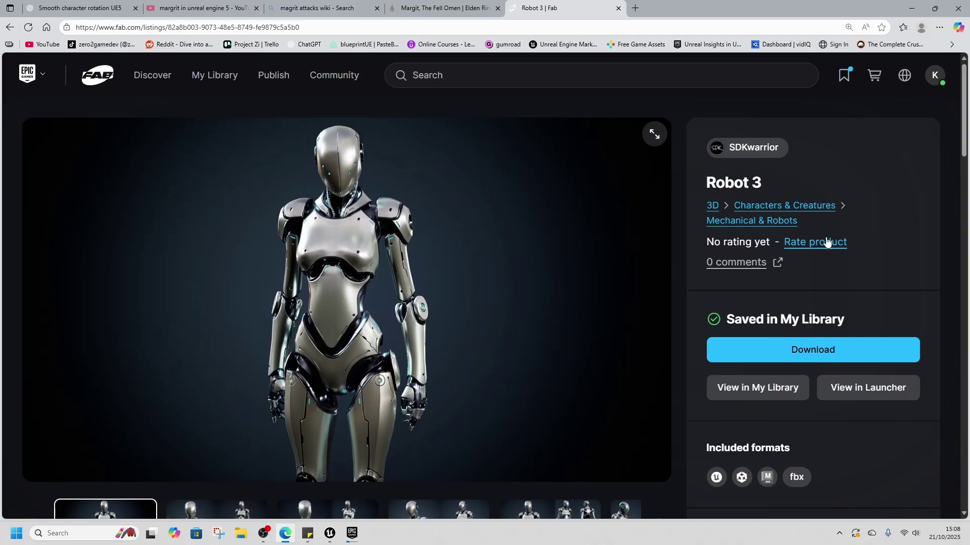
pyautogui.click(177, 514)
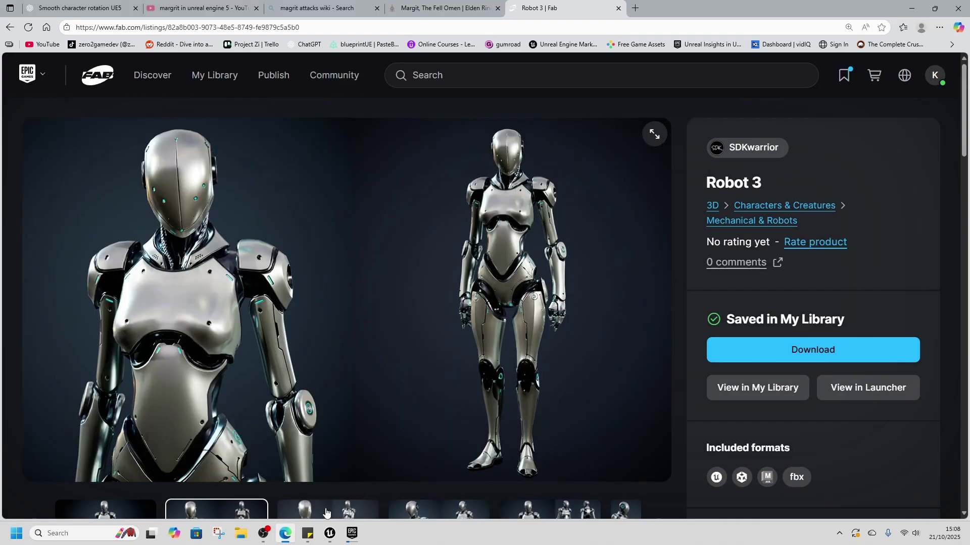
pyautogui.click(323, 513)
pyautogui.click(414, 514)
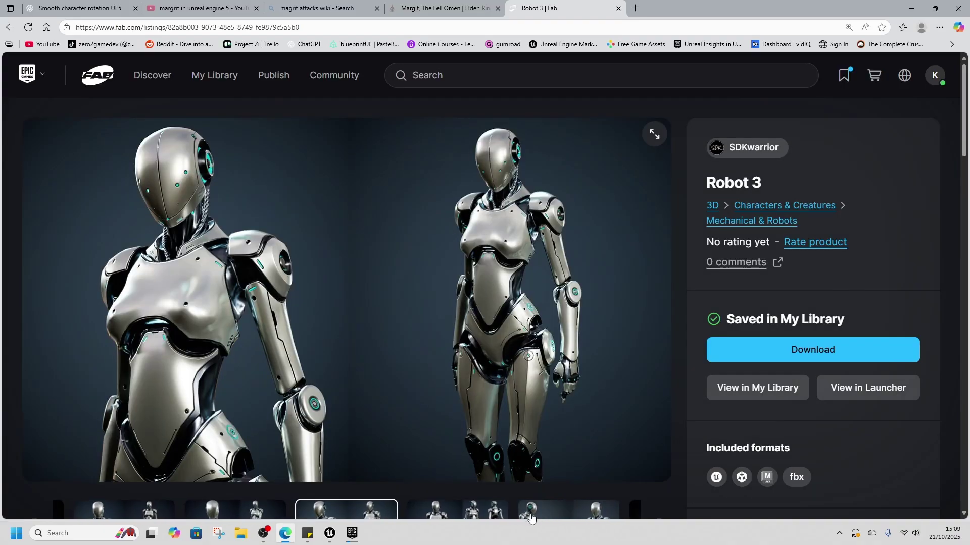
pyautogui.click(439, 512)
pyautogui.click(459, 511)
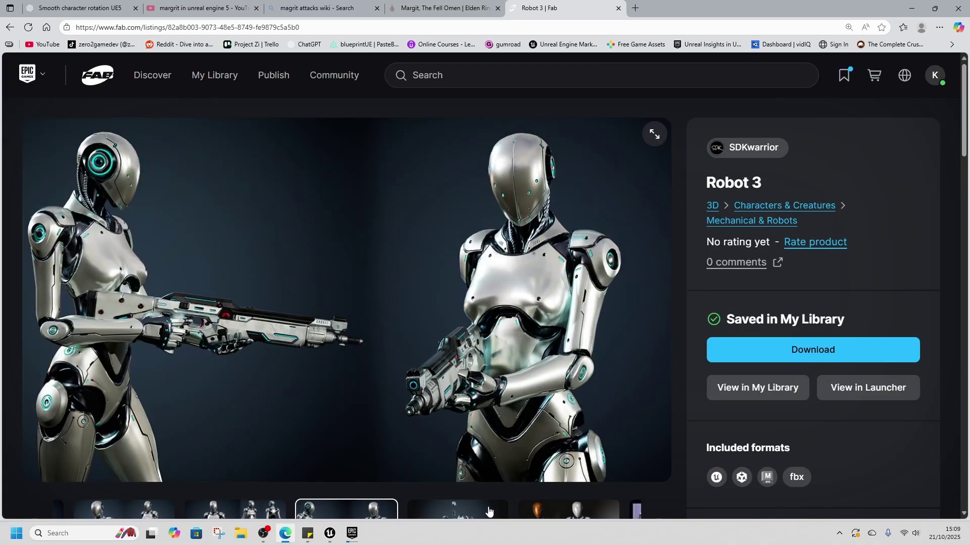
pyautogui.click(543, 512)
pyautogui.click(543, 513)
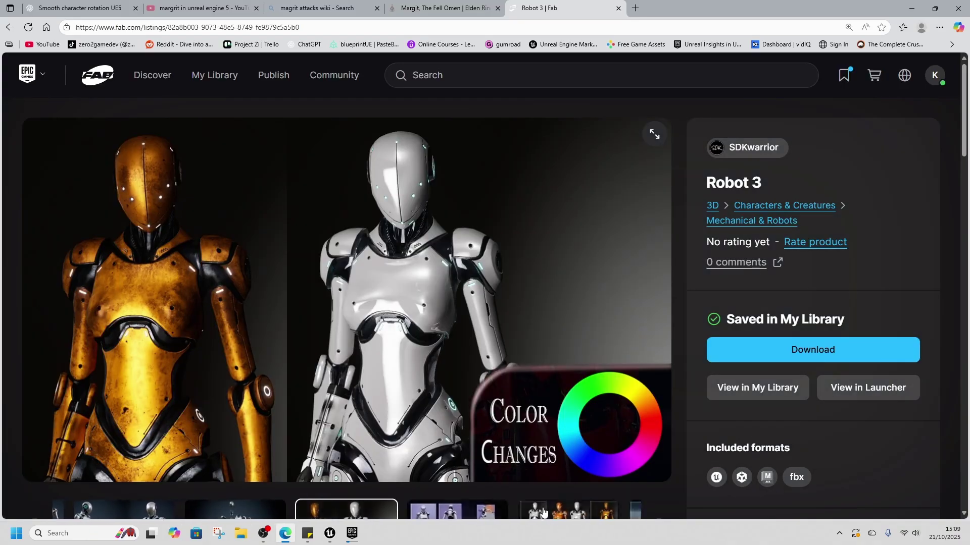
pyautogui.click(464, 512)
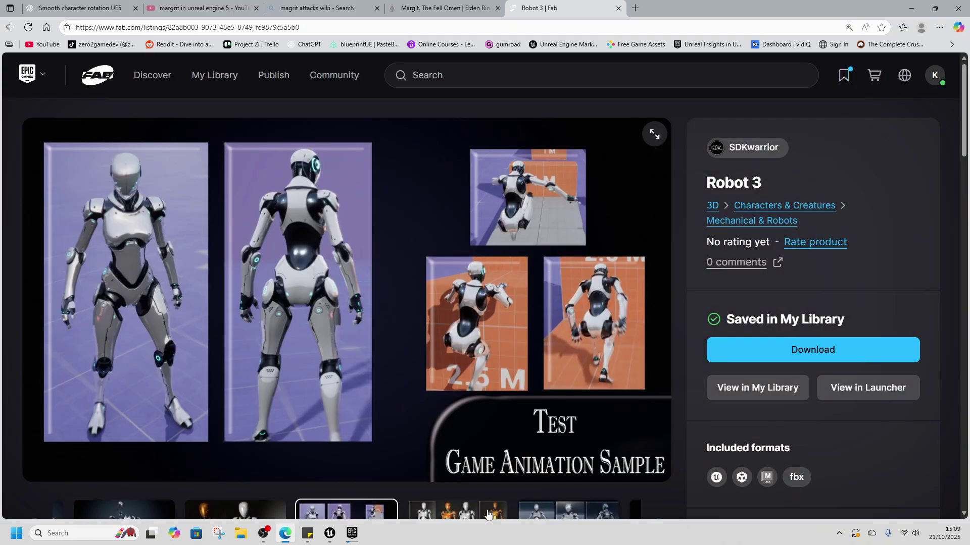
pyautogui.click(487, 514)
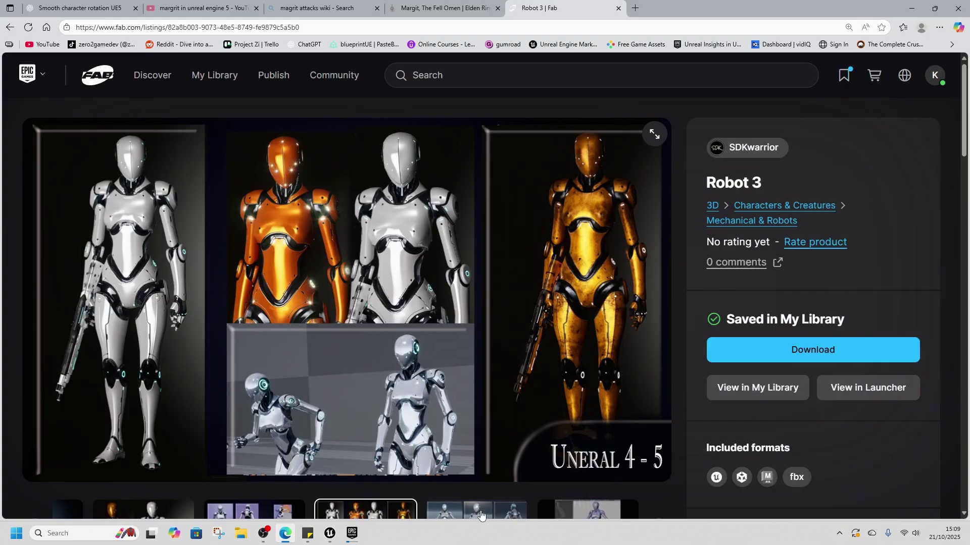
pyautogui.click(481, 514)
pyautogui.click(575, 514)
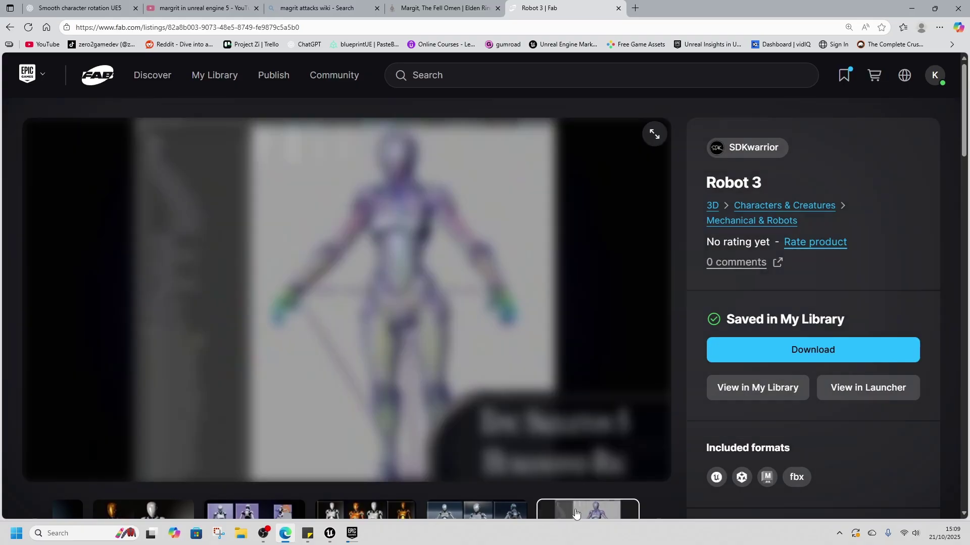
# Review Robot 3's description, included formats, engine compatibility, publication date and AI usage details
pyautogui.scroll(-7, 362, 378)
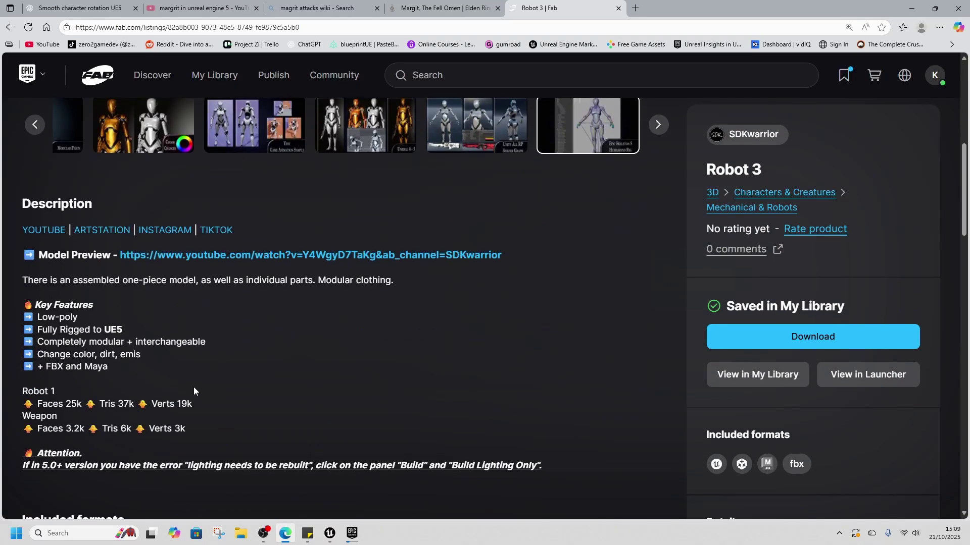
pyautogui.scroll(-7, 104, 356)
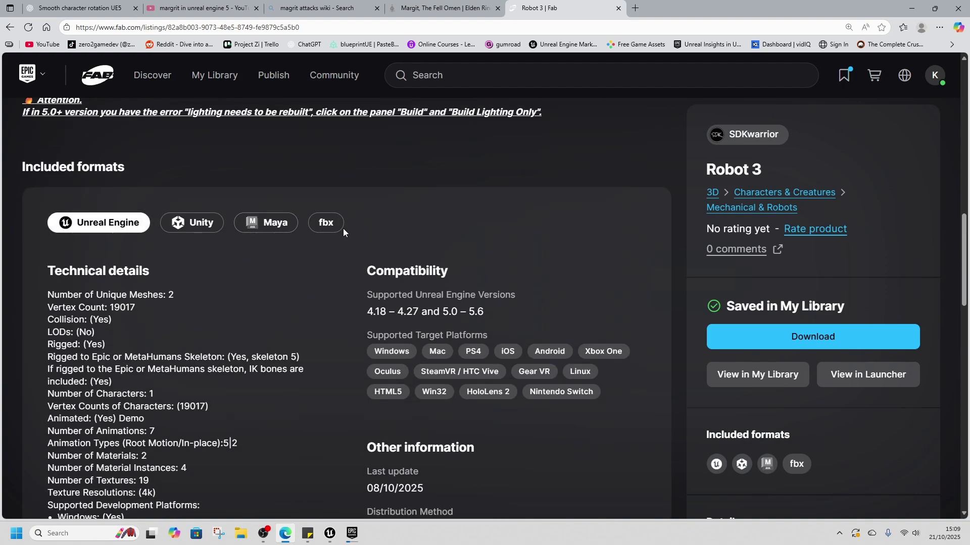
pyautogui.scroll(-12, 785, 398)
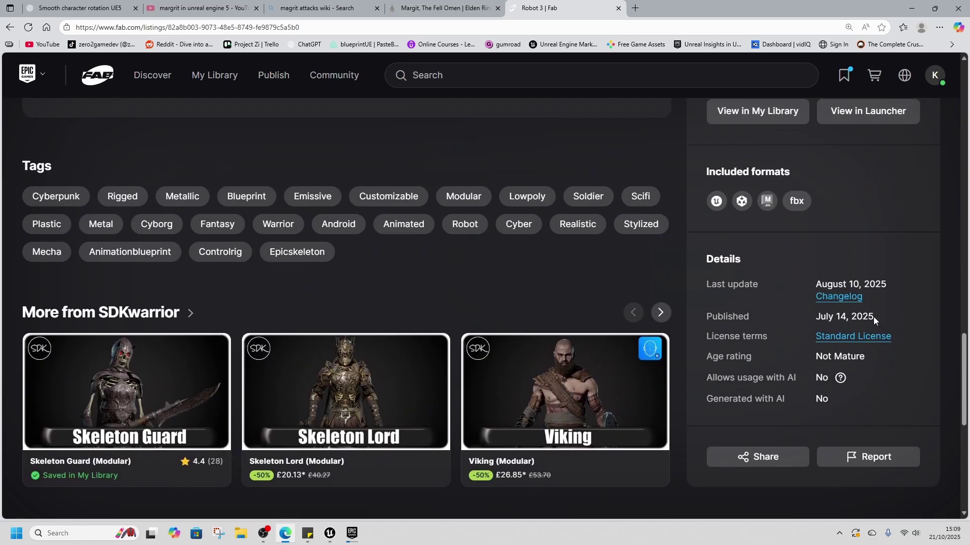
pyautogui.moveTo(874, 317); pyautogui.dragTo(802, 316)
pyautogui.click(767, 351)
pyautogui.moveTo(741, 389); pyautogui.dragTo(708, 376)
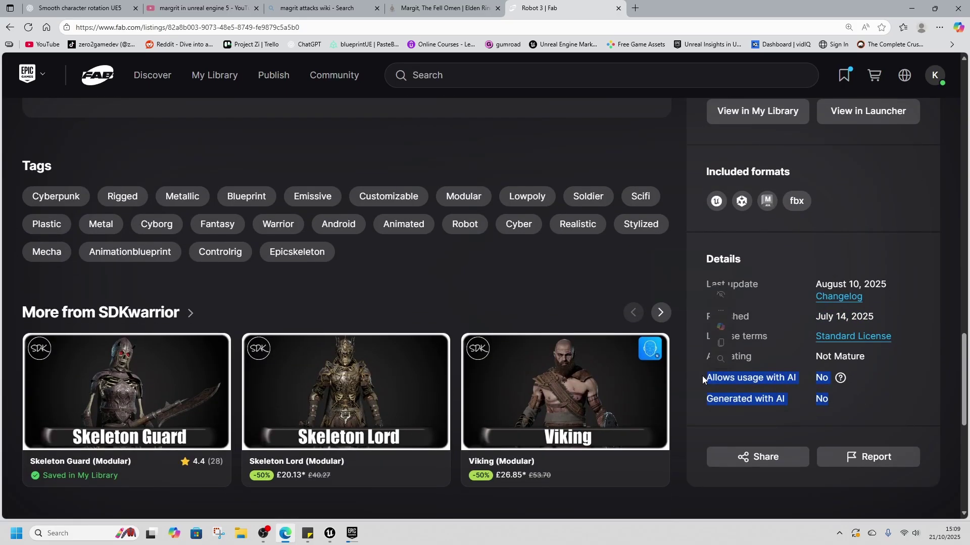
# Switch to Unreal Engine, open the CityKitBR_V4 content folder and shrink the content drawer
pyautogui.click(792, 256)
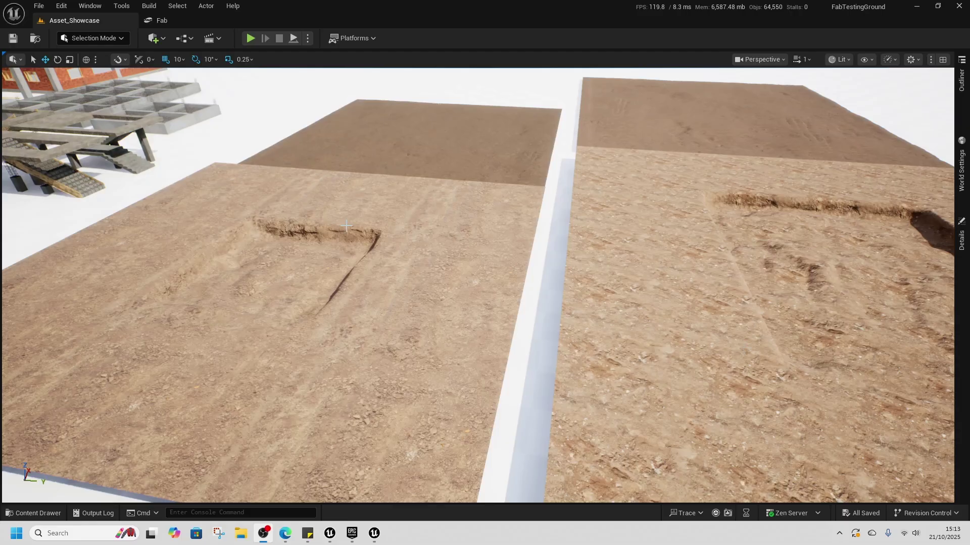
pyautogui.moveTo(397, 301); pyautogui.dragTo(397, 200, button='right')
pyautogui.hotkey('ctrl', 'space')
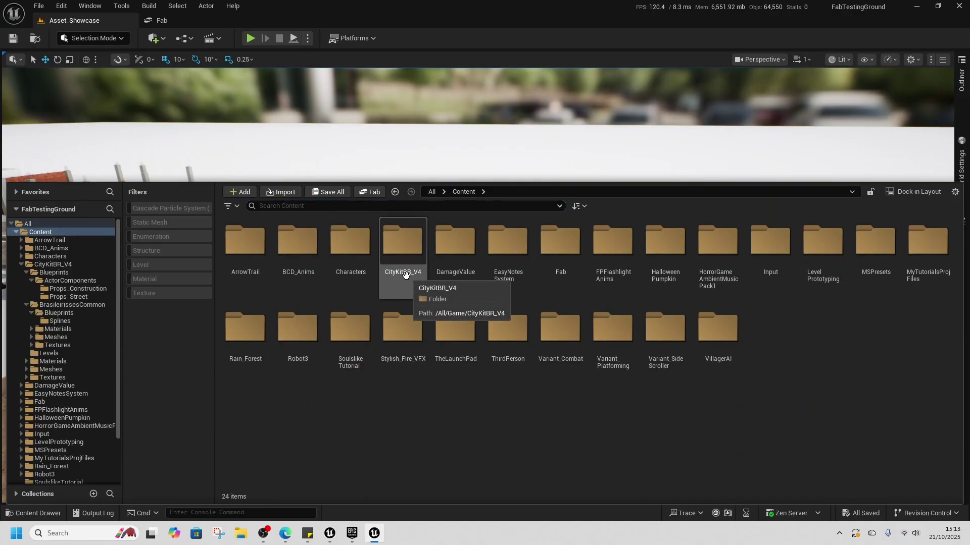
pyautogui.doubleClick(402, 241)
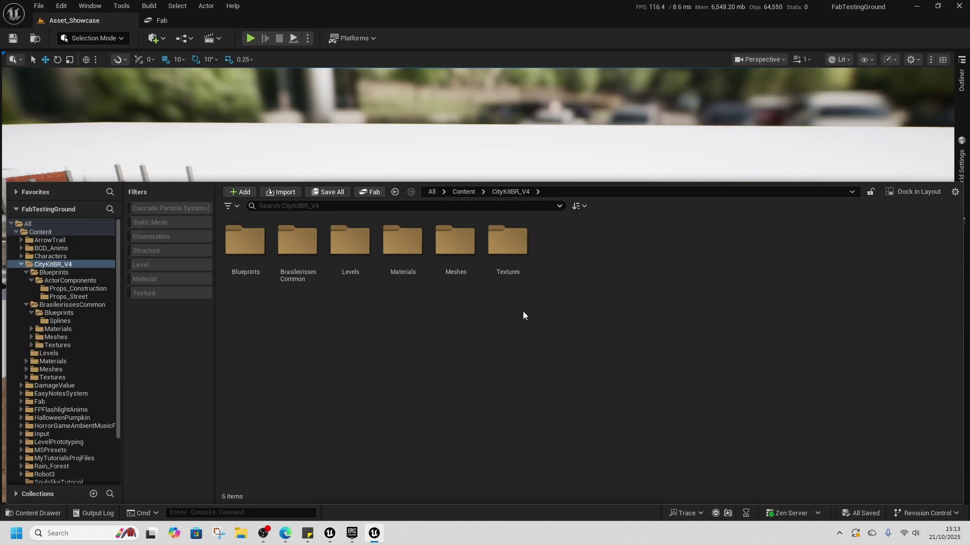
pyautogui.moveTo(586, 180); pyautogui.dragTo(586, 292)
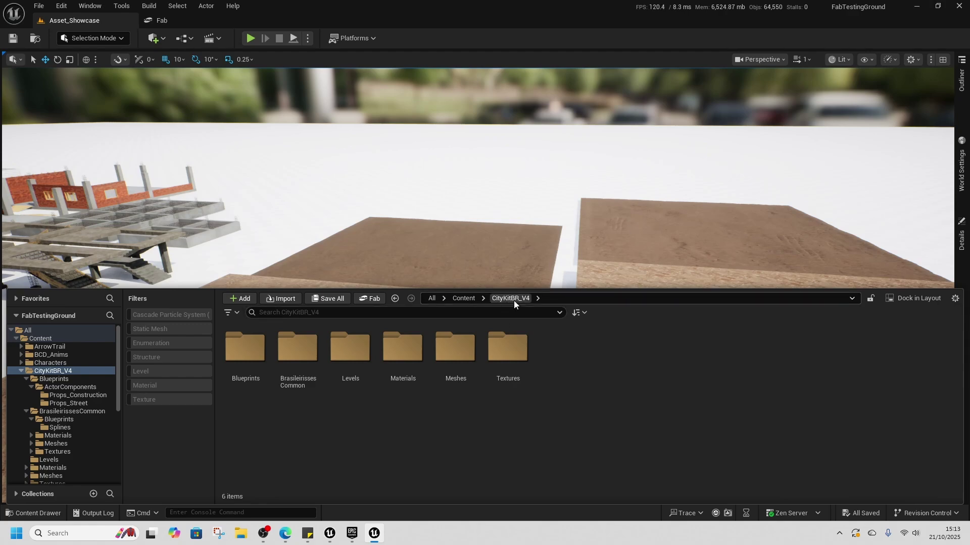
# Switch to the browser and review Fab's Content Product rules on the single subdirectory and its naming
pyautogui.click(912, 11)
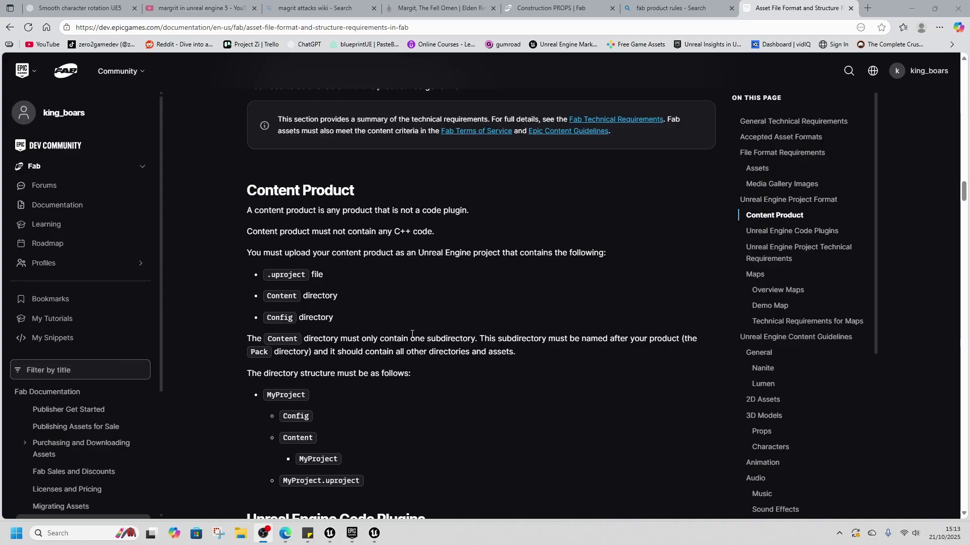
pyautogui.click(413, 335)
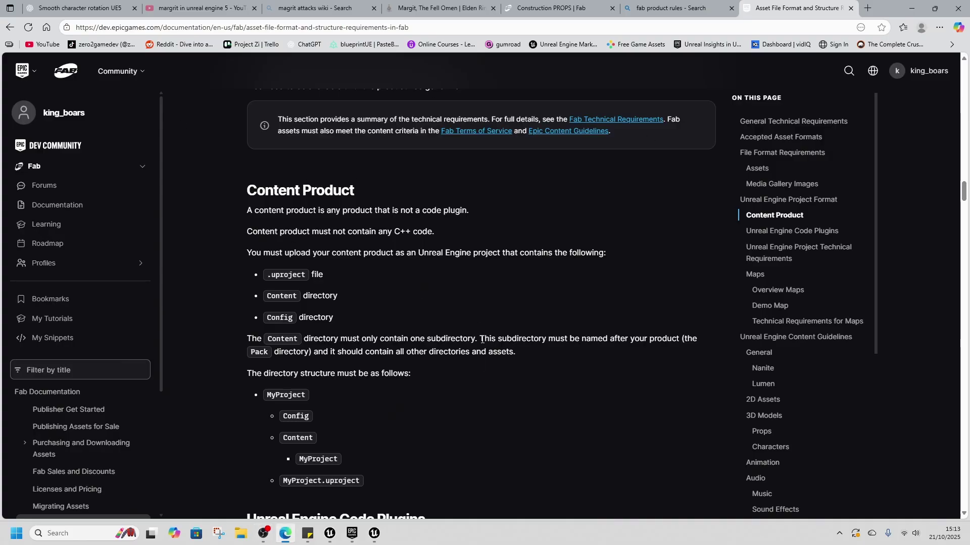
pyautogui.moveTo(480, 338); pyautogui.dragTo(673, 350)
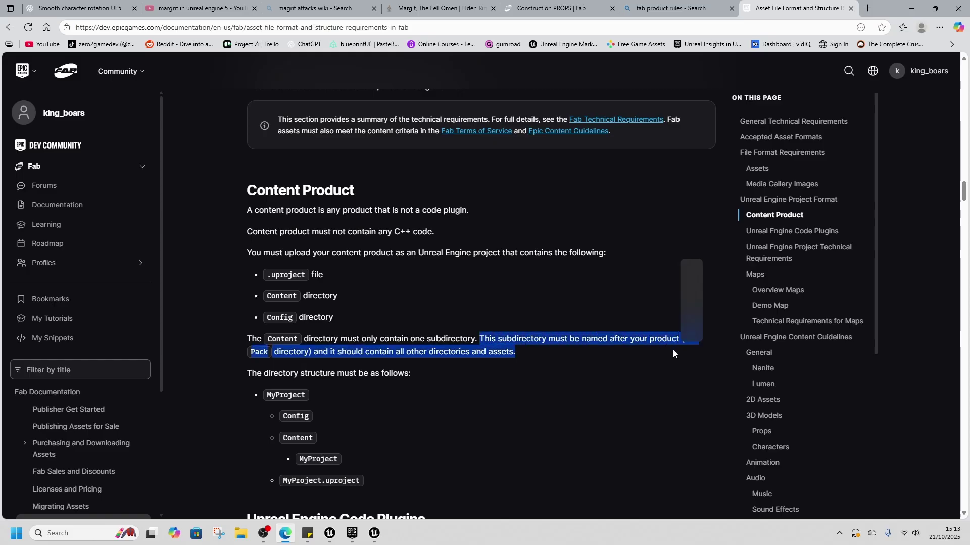
pyautogui.click(409, 363)
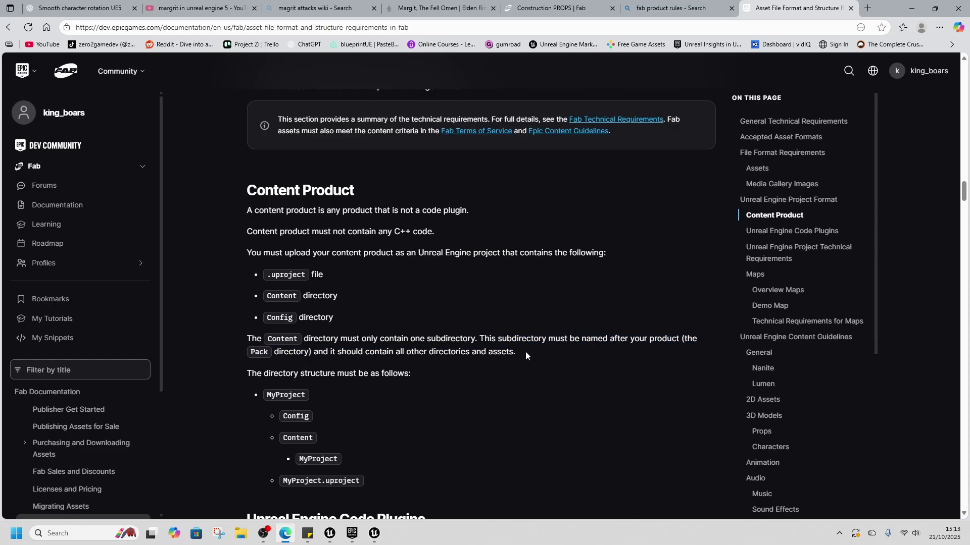
pyautogui.moveTo(526, 353); pyautogui.dragTo(448, 353)
pyautogui.click(415, 380)
# Return to Unreal Engine and look over the construction props laid out in the Asset_Showcase level
pyautogui.click(909, 8)
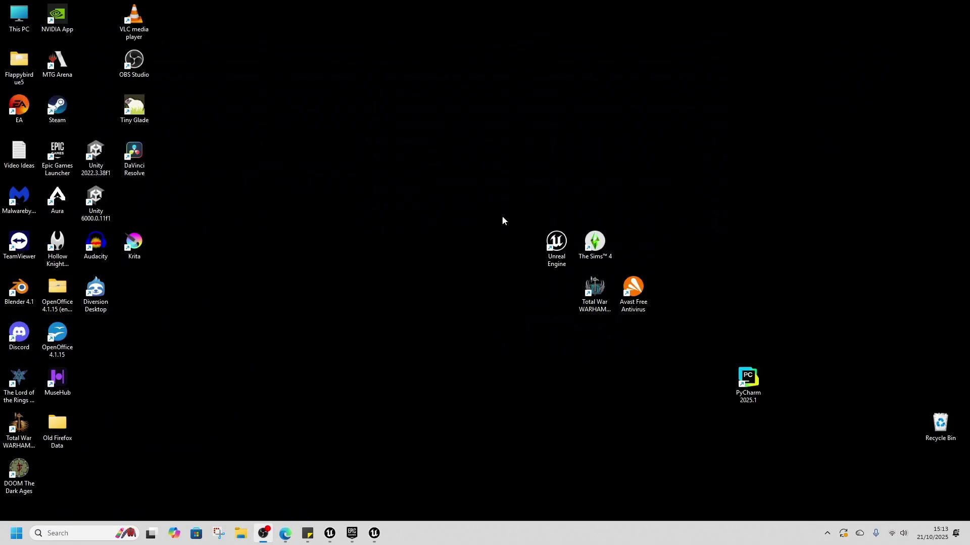
pyautogui.click(374, 534)
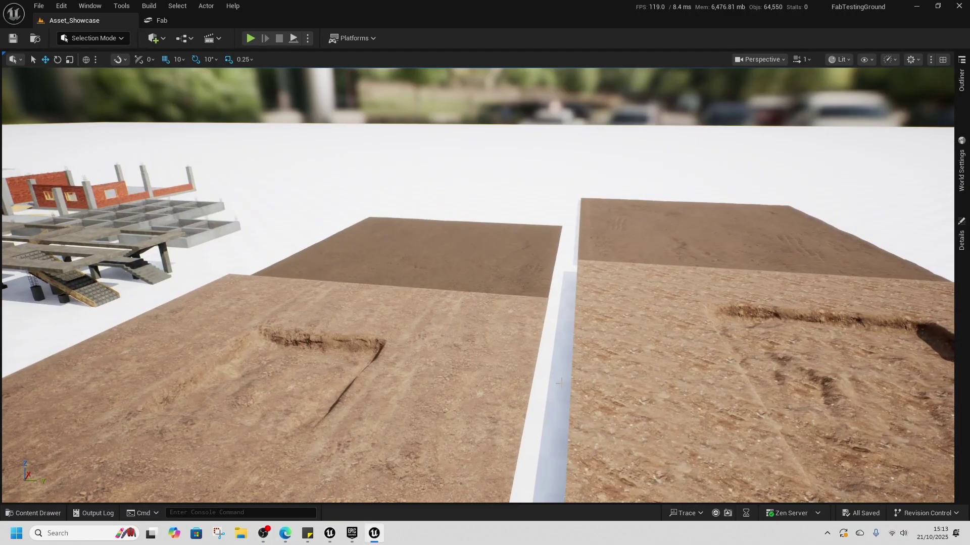
pyautogui.moveTo(532, 348); pyautogui.dragTo(515, 352, button='right')
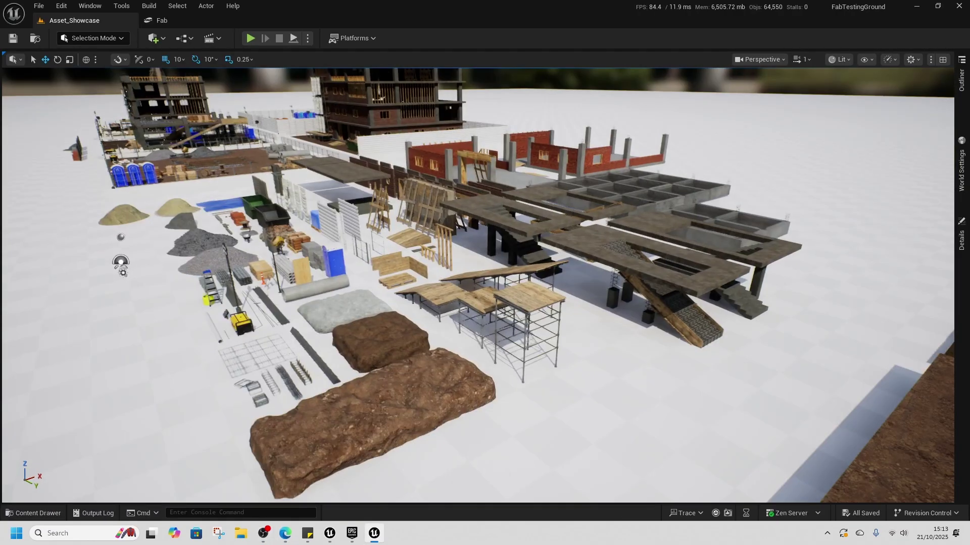
pyautogui.moveTo(586, 343); pyautogui.dragTo(550, 360, button='right')
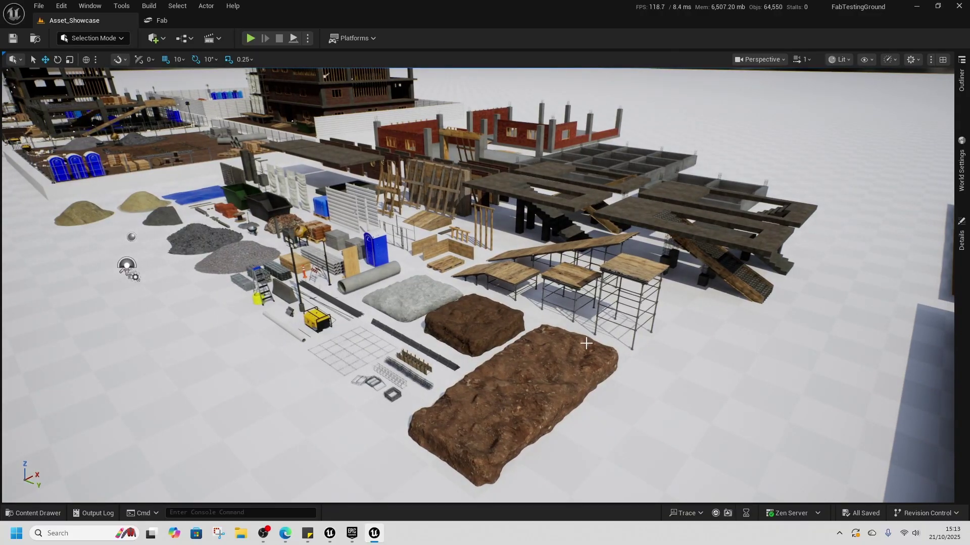
pyautogui.moveTo(471, 350); pyautogui.dragTo(419, 378, button='right')
# Select the fenced construction site with the blue portable toilets and locate its source asset in the content folders
pyautogui.click(421, 354)
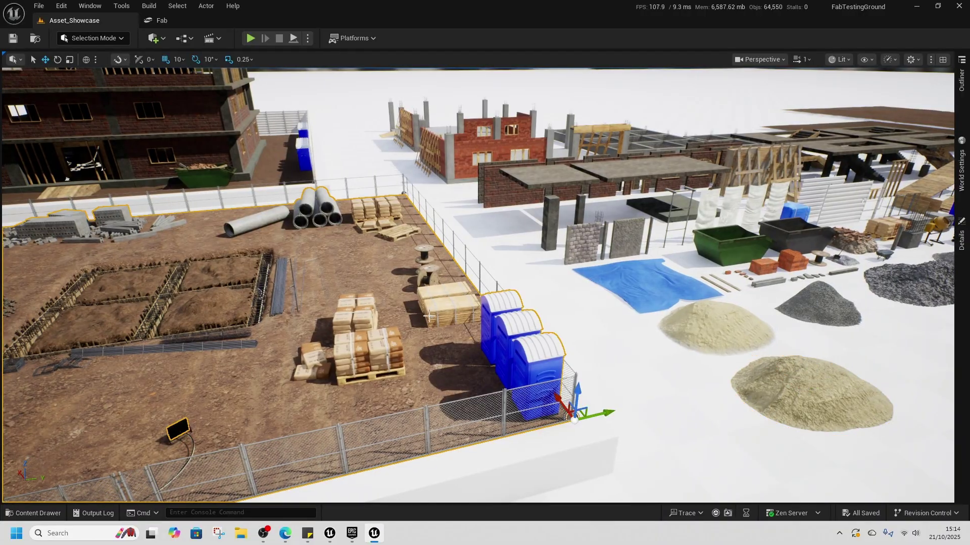
pyautogui.moveTo(439, 305); pyautogui.dragTo(339, 298, button='right')
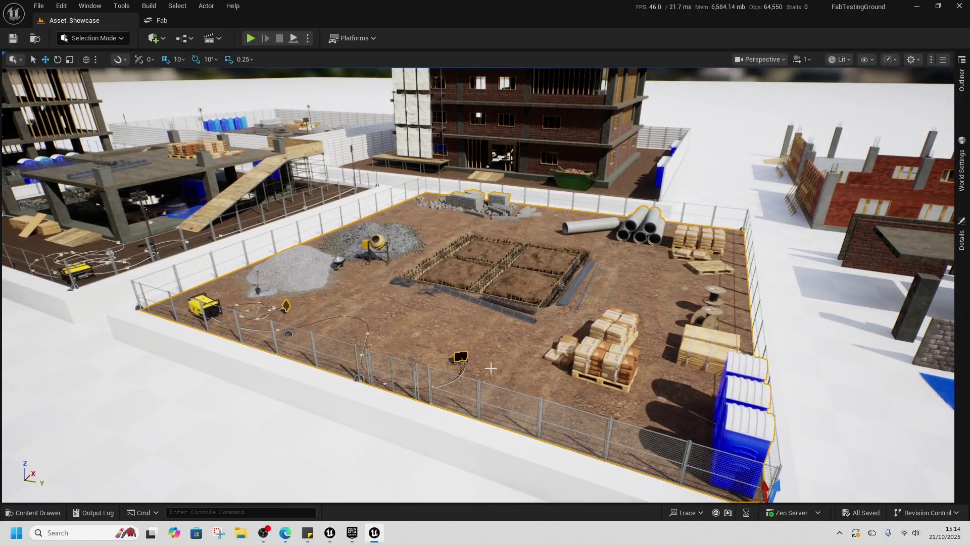
pyautogui.moveTo(511, 366); pyautogui.dragTo(465, 354, button='right')
pyautogui.moveTo(530, 354); pyautogui.dragTo(530, 354, button='right')
pyautogui.press('d')
pyautogui.rightClick(469, 333)
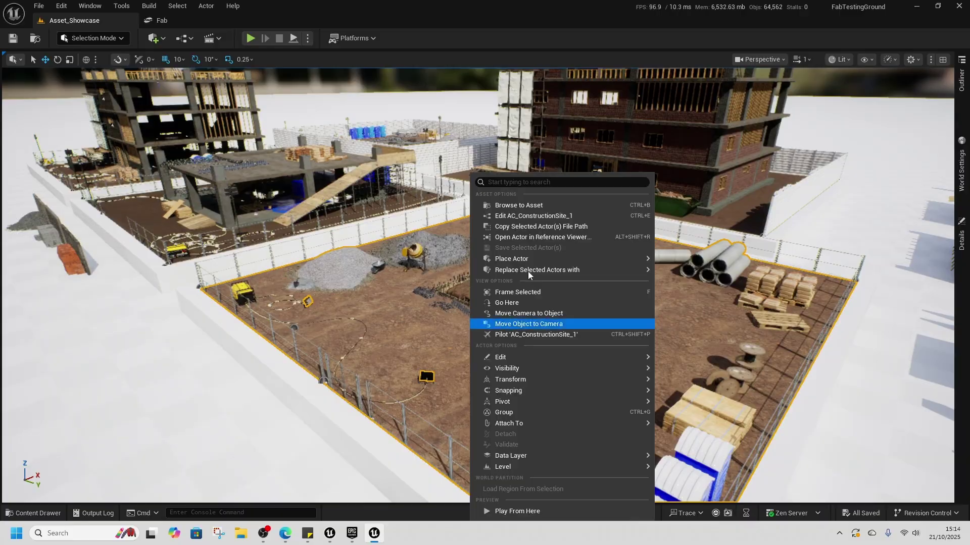
pyautogui.click(523, 205)
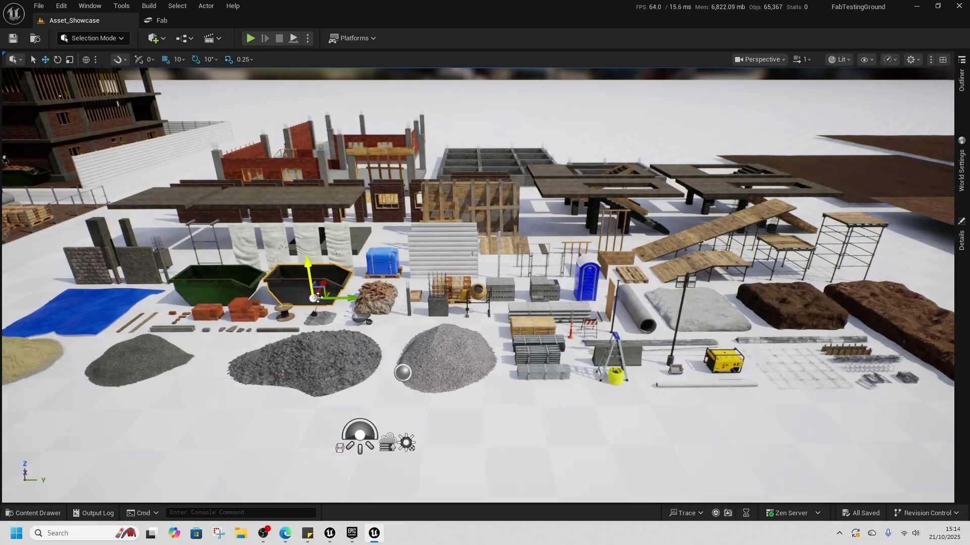
# Inspect the multi-storey brick building outside and inside, including a simulation of the level, and stop the simulation
pyautogui.click(728, 360)
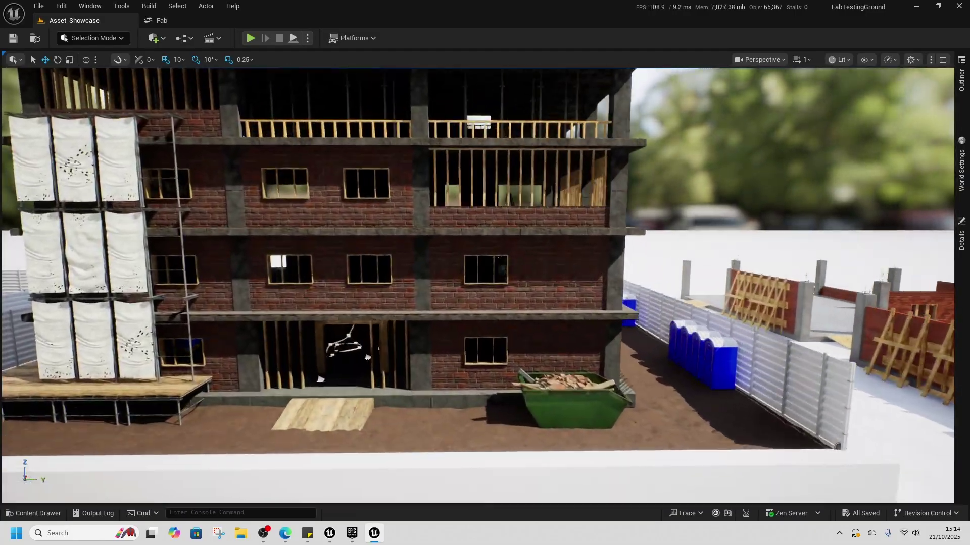
pyautogui.press('w')
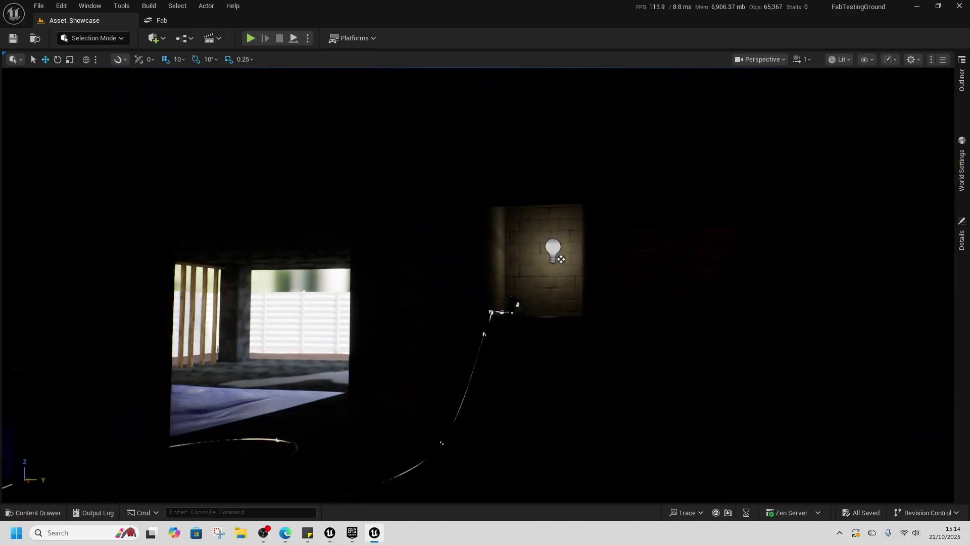
pyautogui.click(308, 38)
pyautogui.click(349, 139)
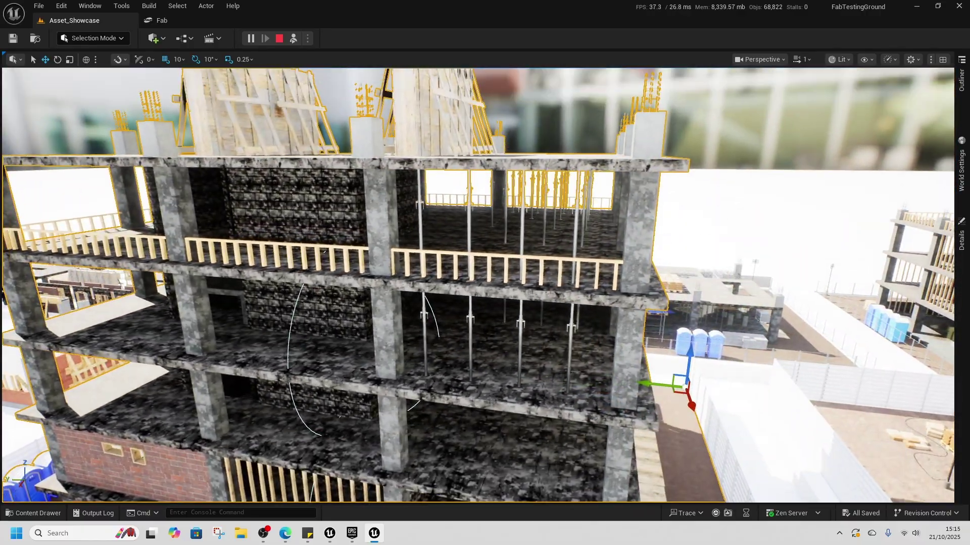
pyautogui.press('Escape')
pyautogui.moveTo(477, 285); pyautogui.dragTo(556, 348, button='right')
pyautogui.moveTo(662, 374); pyautogui.dragTo(316, 273, button='right')
# Show the construction site blueprints in Props_Construction, selecting AC_ConstructionSite_1 and AC_ConstructionSite_5 in turn
pyautogui.hotkey('ctrl', 'space')
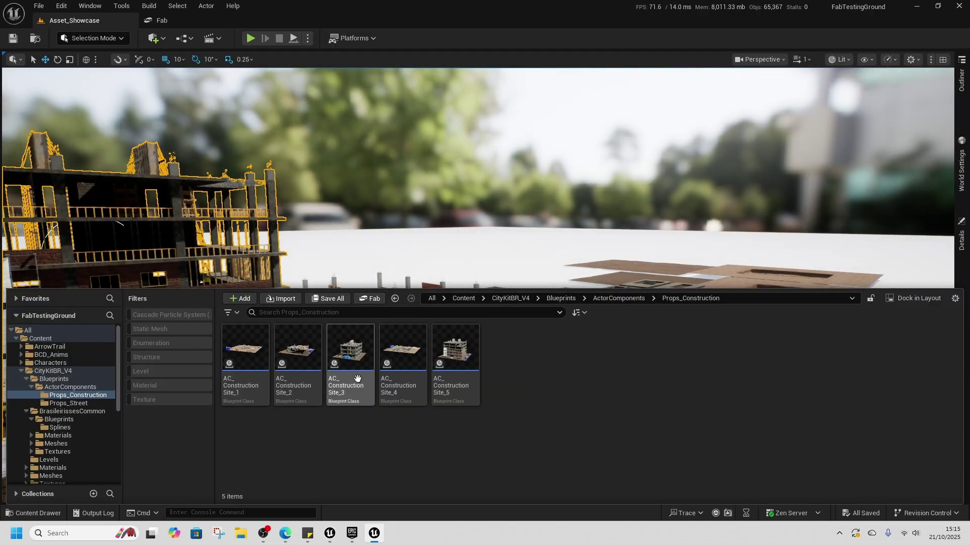
pyautogui.moveTo(293, 383)
pyautogui.click(246, 379)
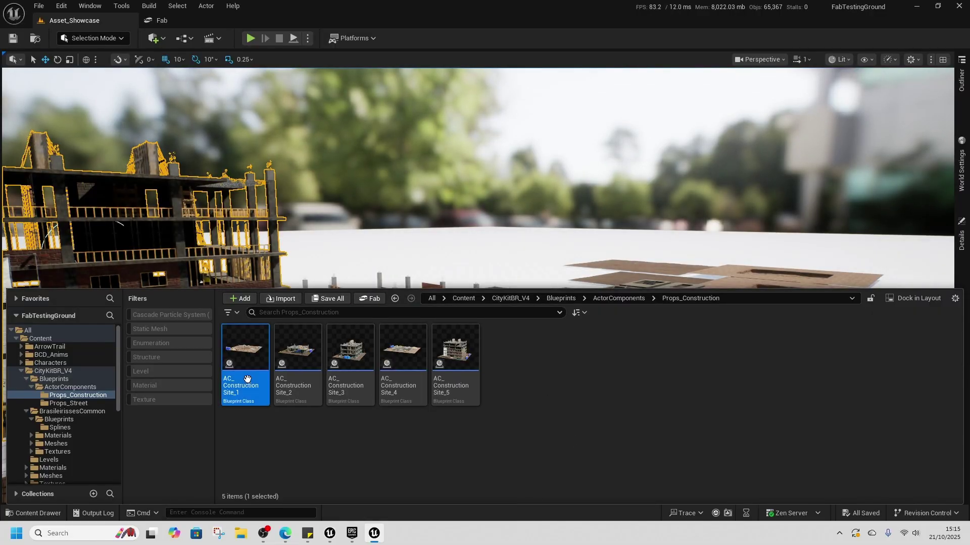
pyautogui.click(455, 380)
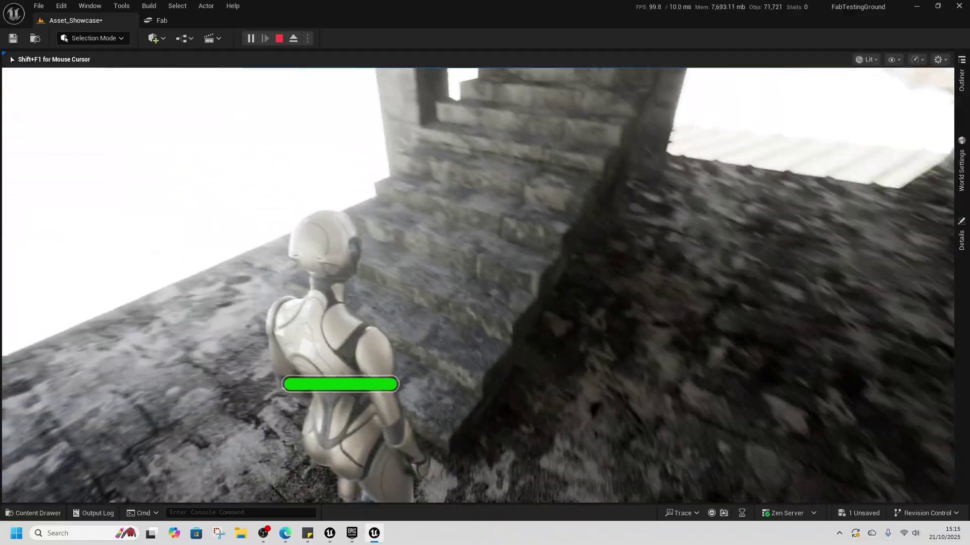
# Walk the player mannequin up the building's concrete stairs to the upper deck and end the play session
pyautogui.press('w')
pyautogui.press('w')
pyautogui.press('w')
pyautogui.press('w')
pyautogui.press('w')
pyautogui.press('w')
pyautogui.press('w')
pyautogui.press('w')
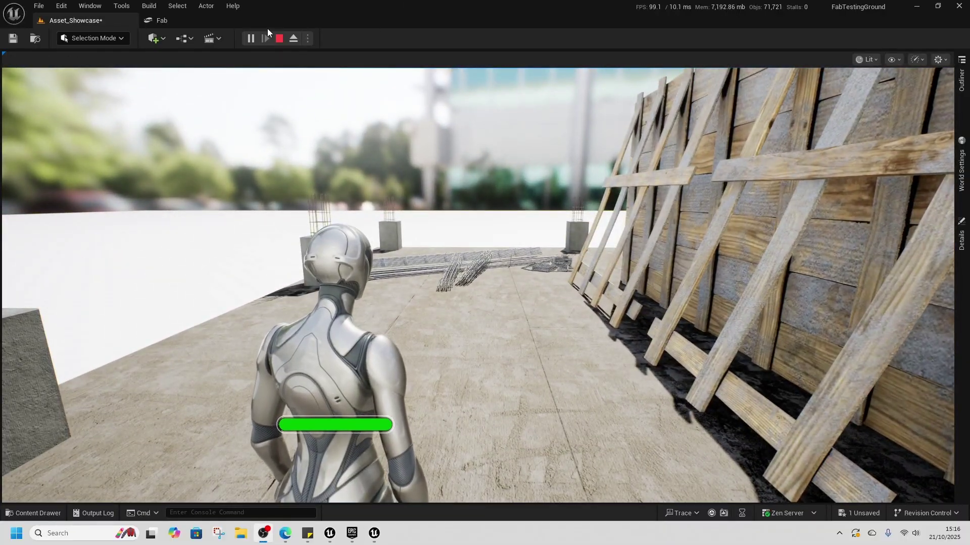
pyautogui.press('Escape')
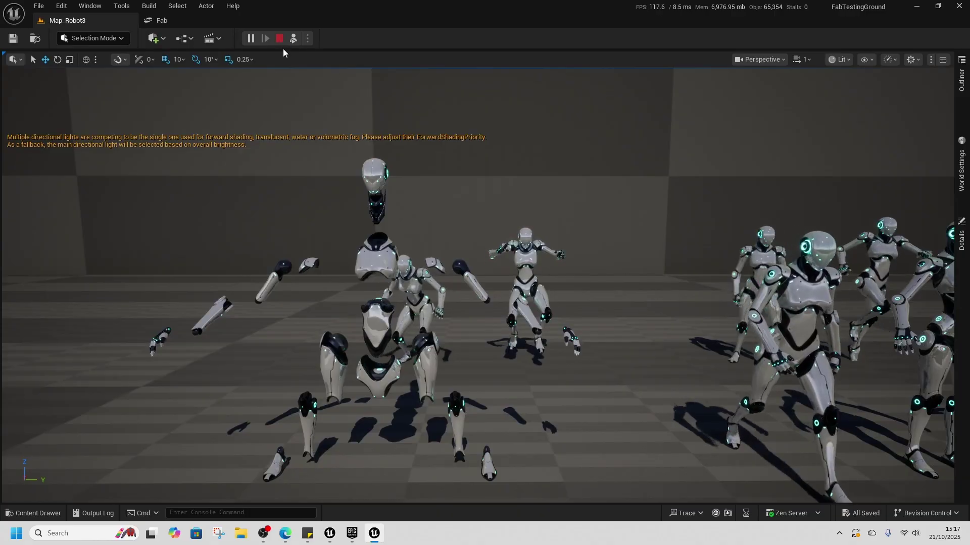
# Stop the Map_Robot3 simulation and inspect the robot mesh from the front in the BP_CombatCharacter viewport
pyautogui.press('Escape')
pyautogui.hotkey('ctrl', 'space')
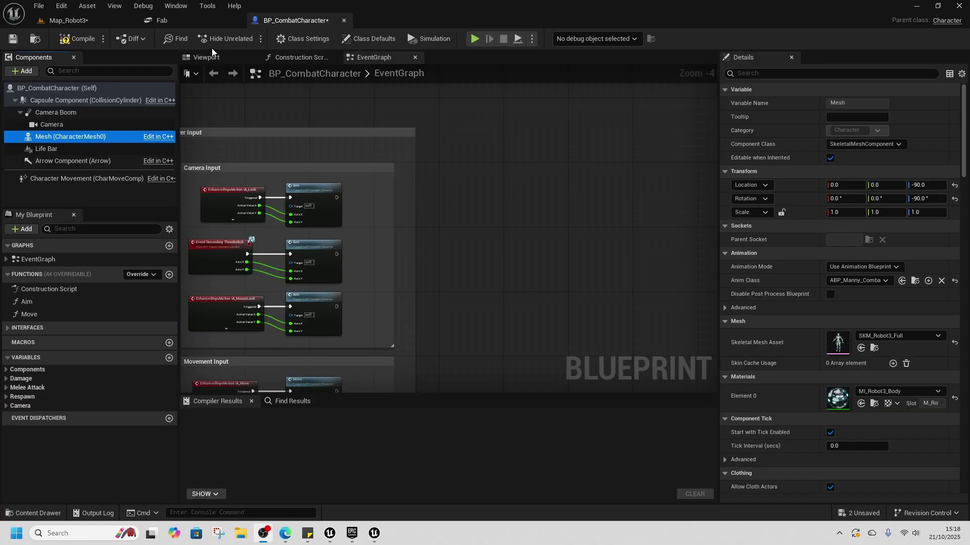
pyautogui.click(211, 61)
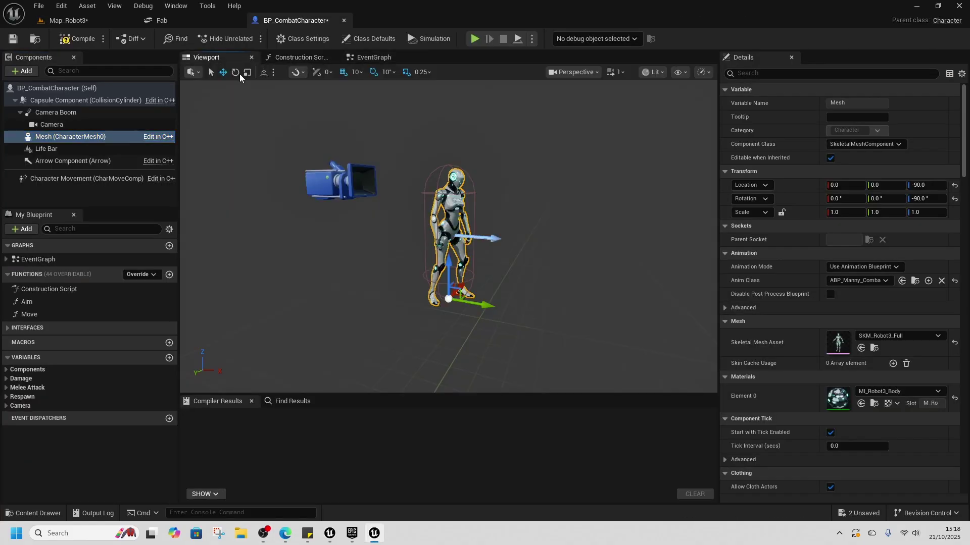
pyautogui.moveTo(524, 220); pyautogui.dragTo(440, 200, button='right')
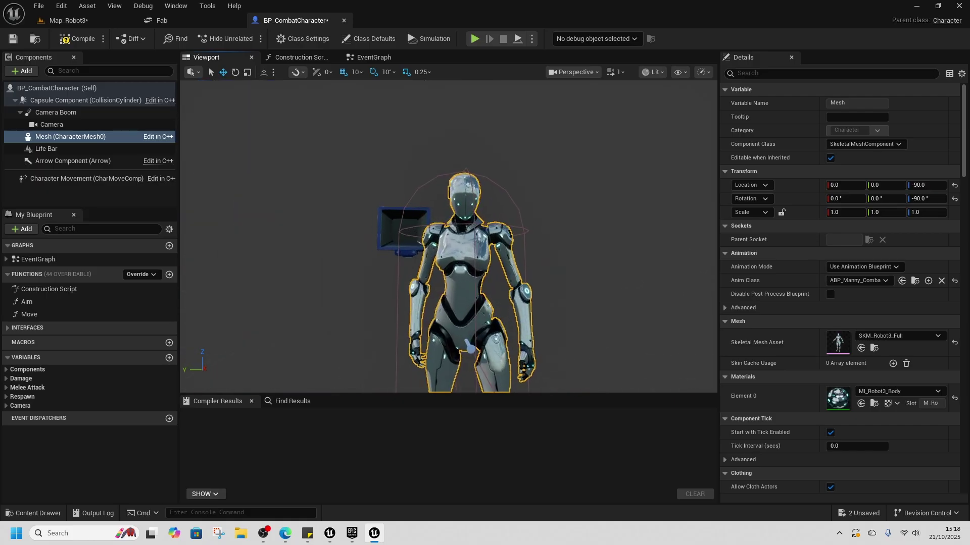
# Play-test Map_Robot3 by running the robot character around the level past the displayed robots
pyautogui.click(84, 21)
pyautogui.rightClick(114, 380)
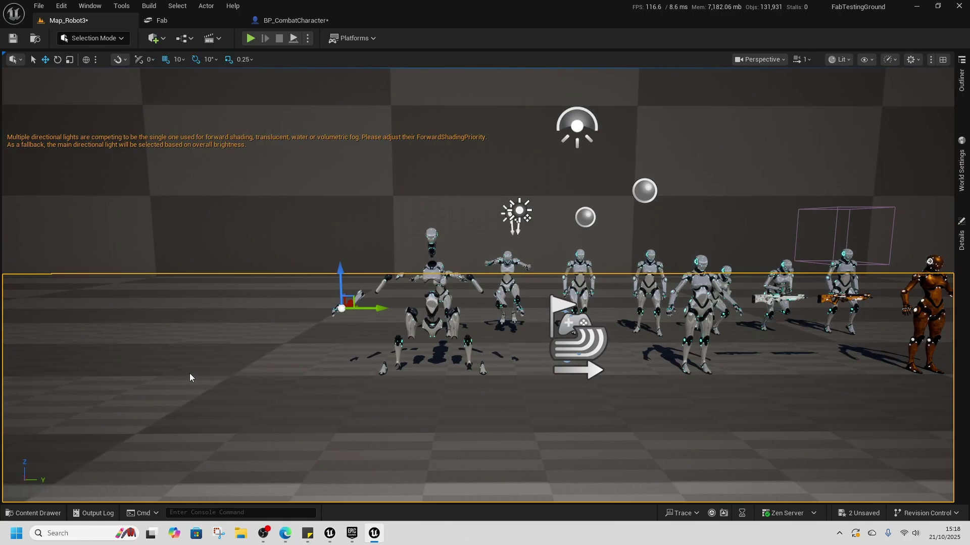
pyautogui.hotkey('alt', 'p')
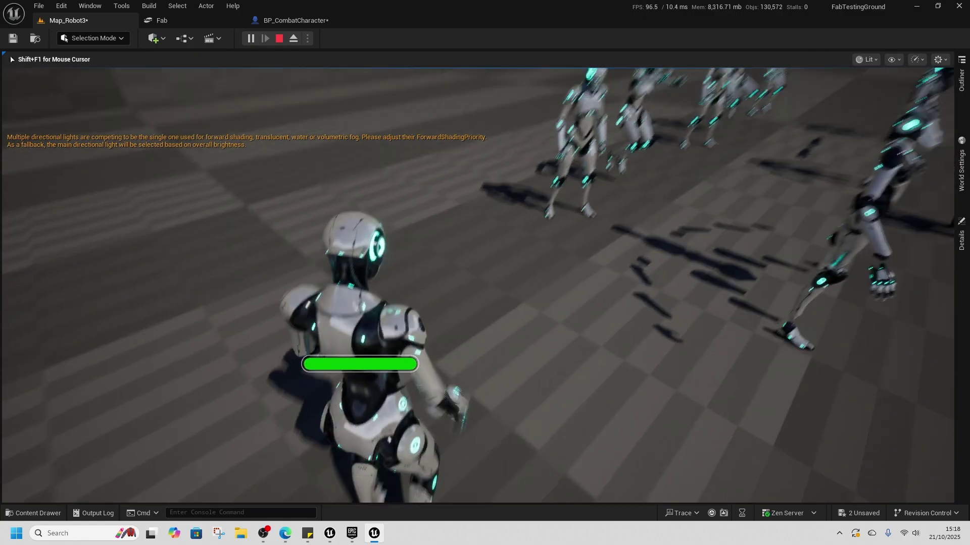
pyautogui.press('w')
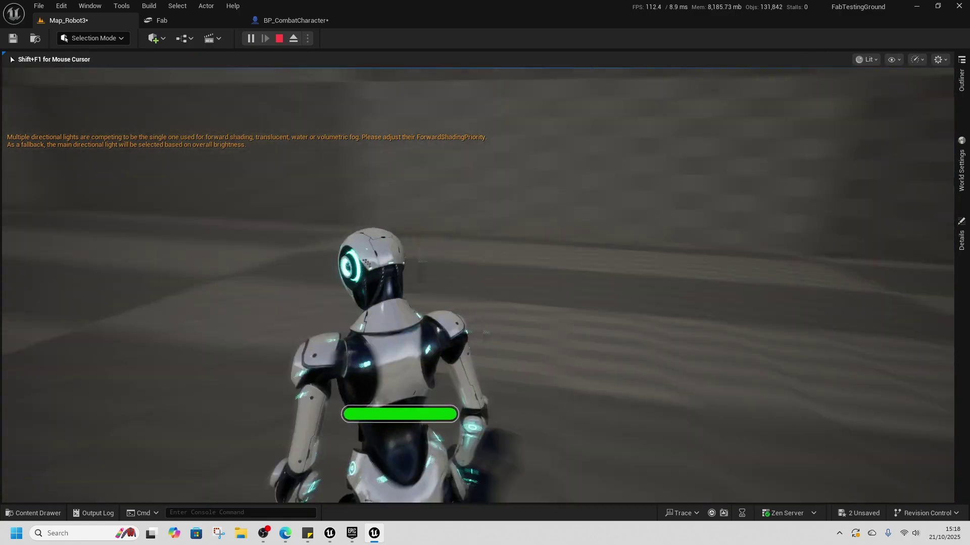
pyautogui.press('w')
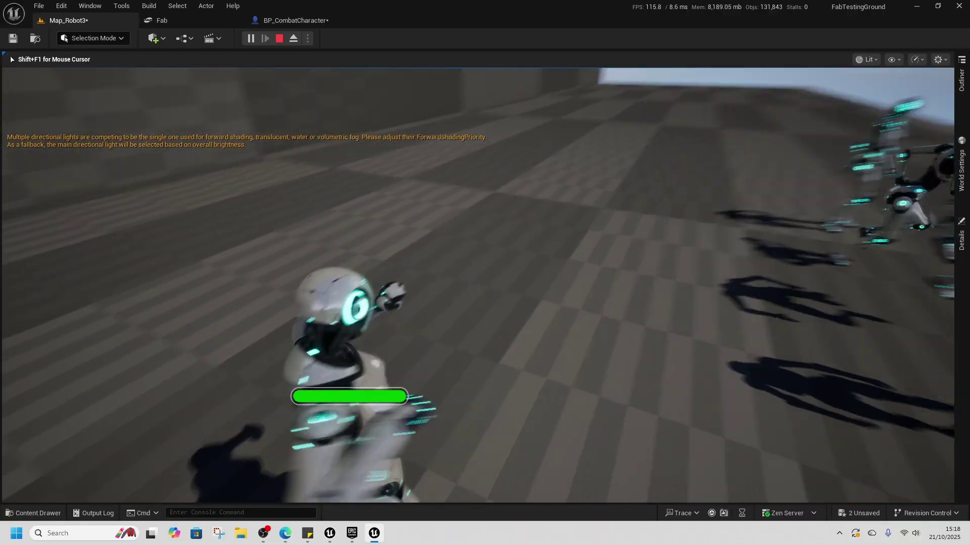
pyautogui.press('w')
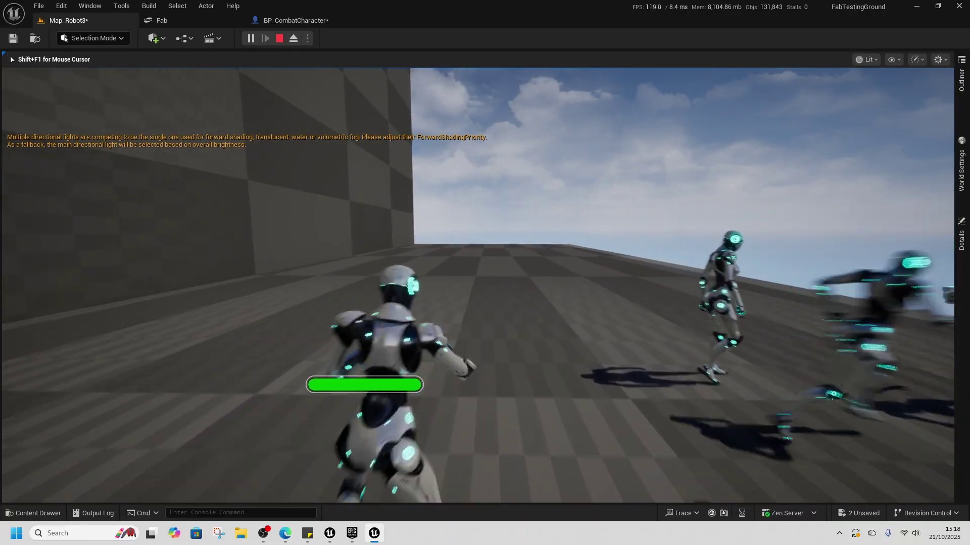
pyautogui.press('w')
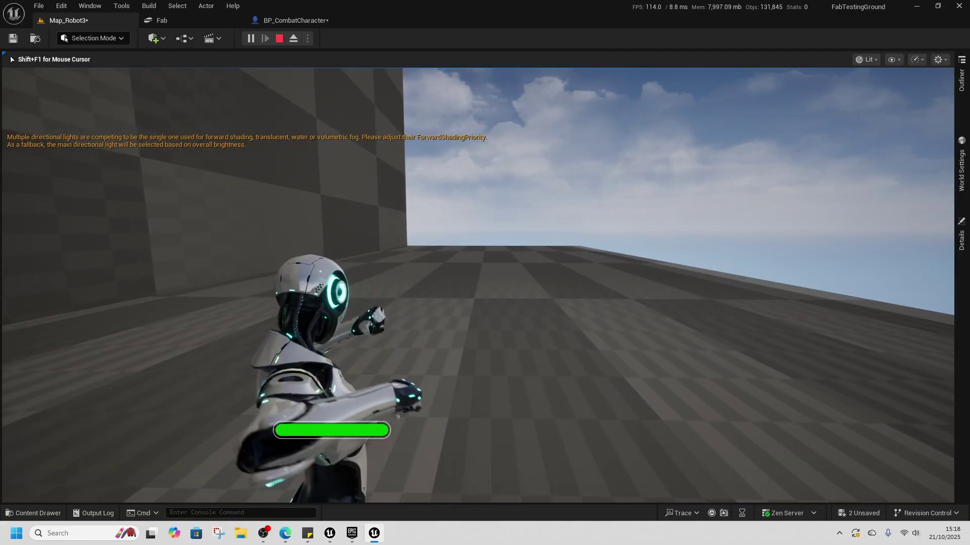
pyautogui.press('w')
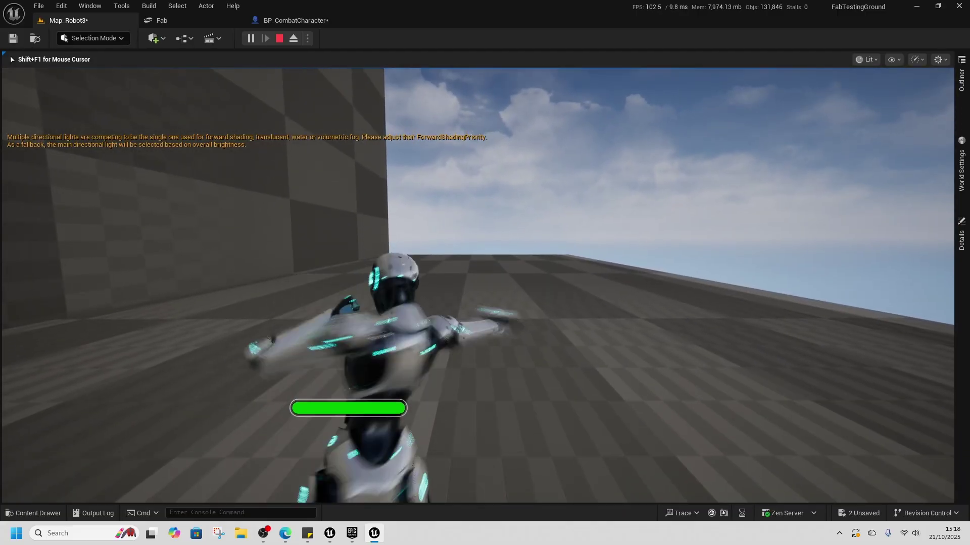
pyautogui.press('w')
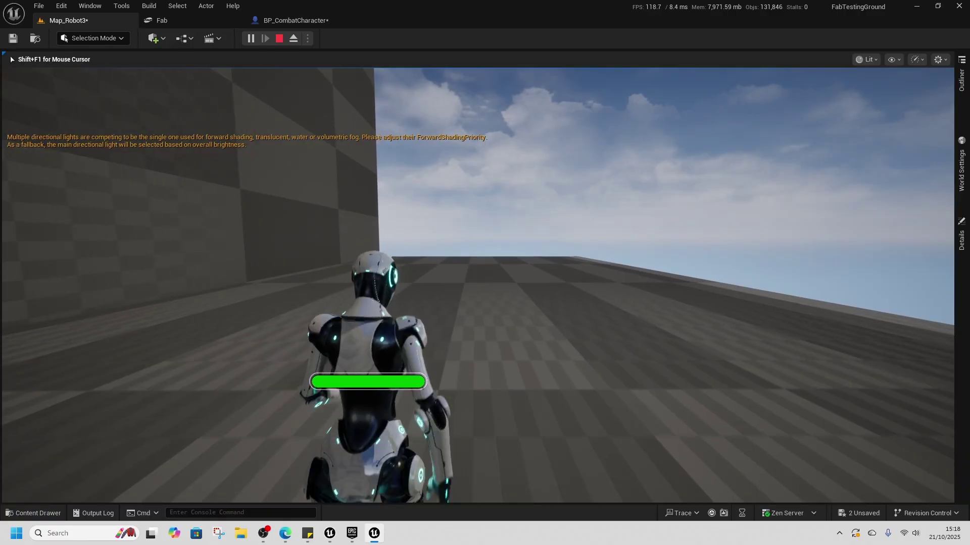
pyautogui.press('w')
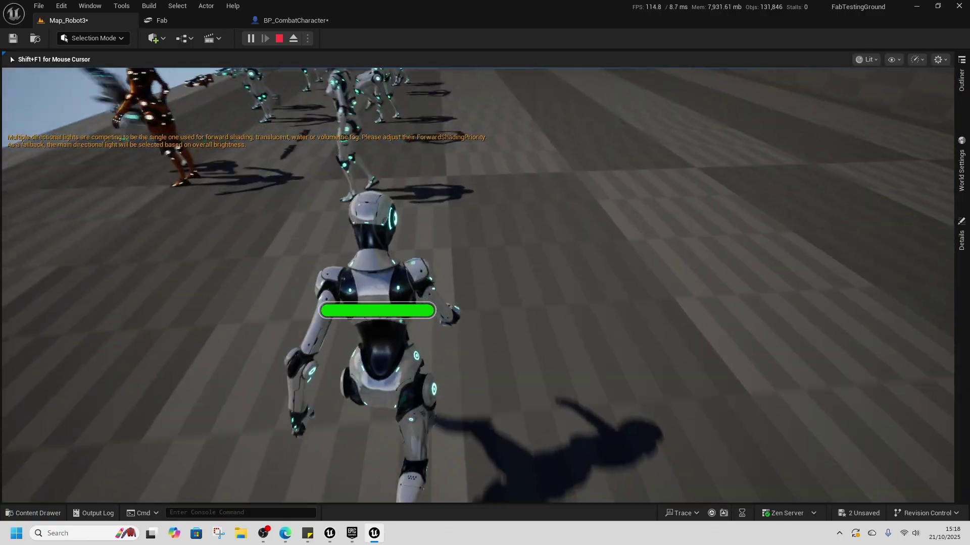
pyautogui.press('w')
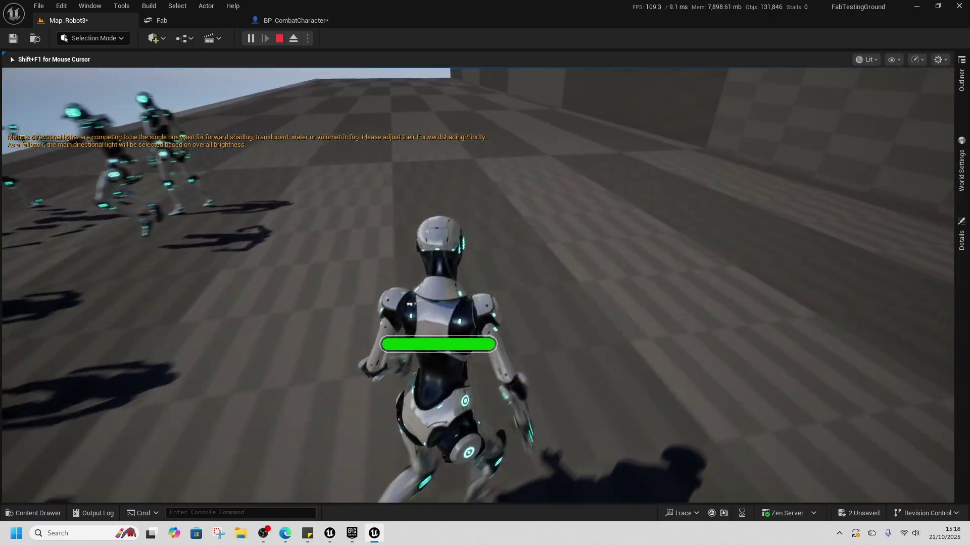
pyautogui.press('w')
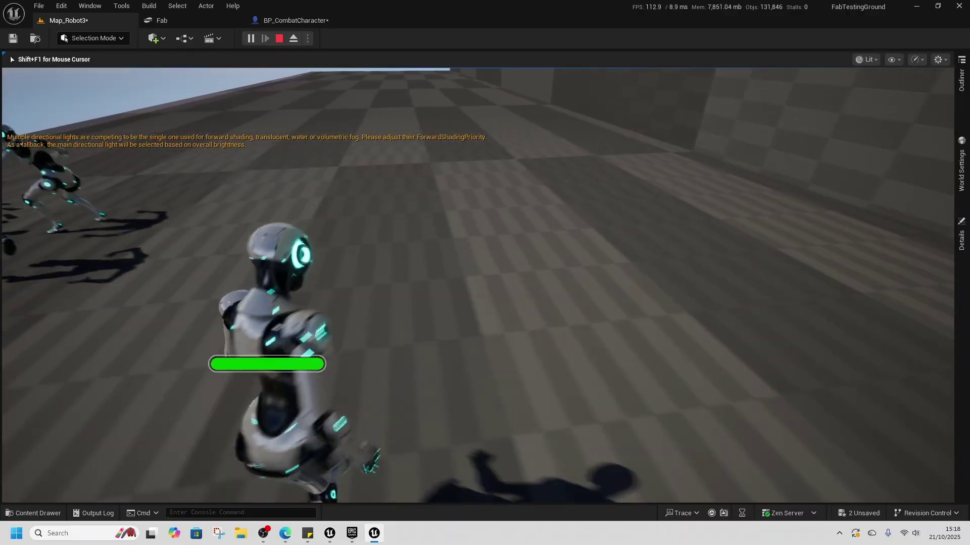
pyautogui.press('w')
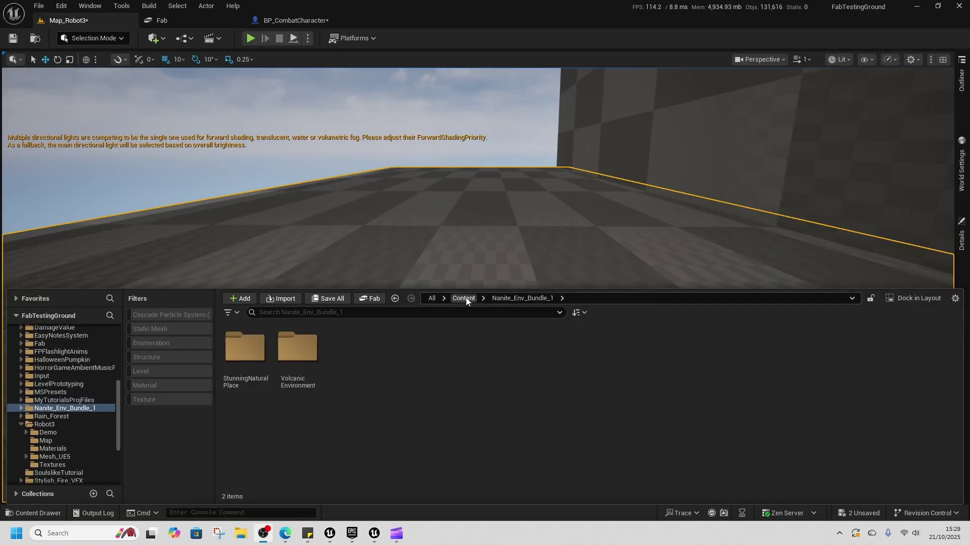
# Open Stunning_Level from the Levels folder of StunningNaturalPlace in Nanite_Env_Bundle_1
pyautogui.click(464, 299)
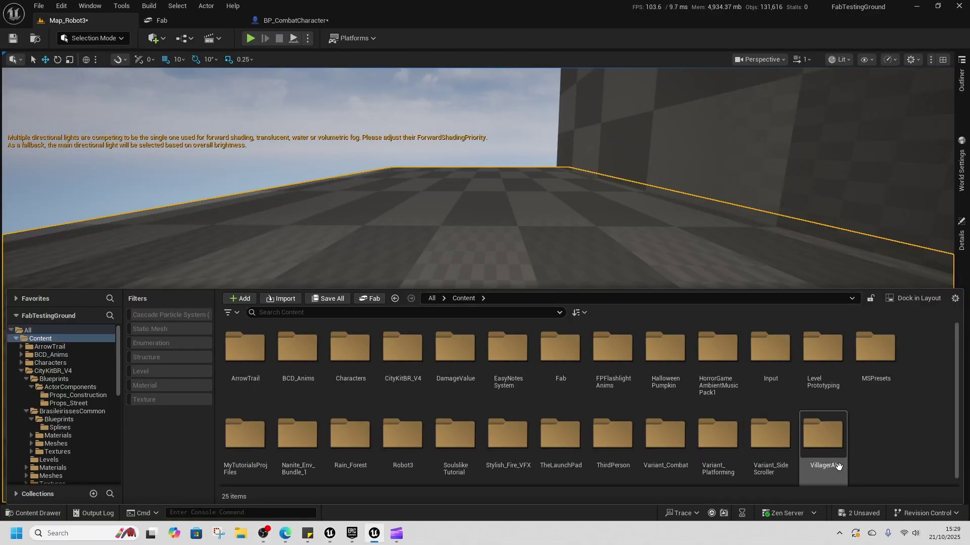
pyautogui.scroll(-1, 358, 473)
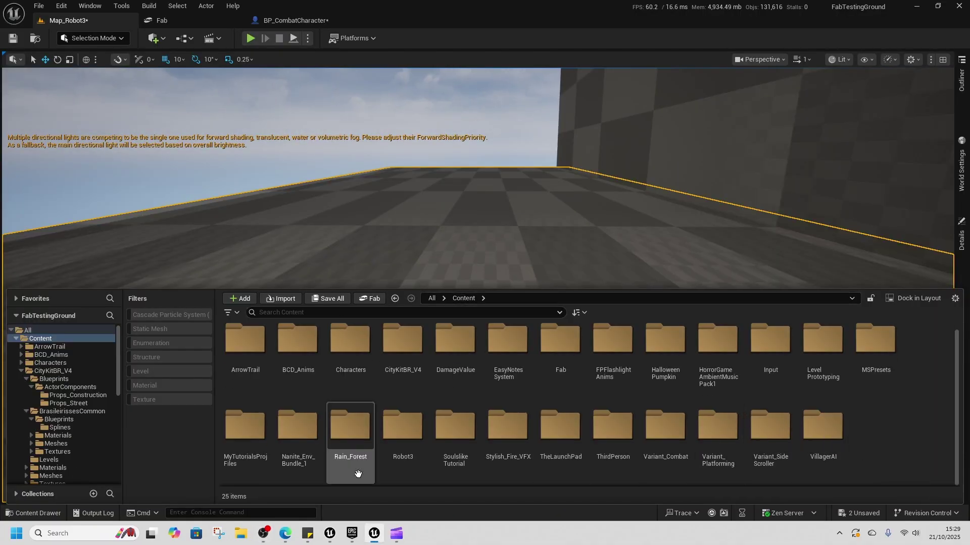
pyautogui.doubleClick(297, 437)
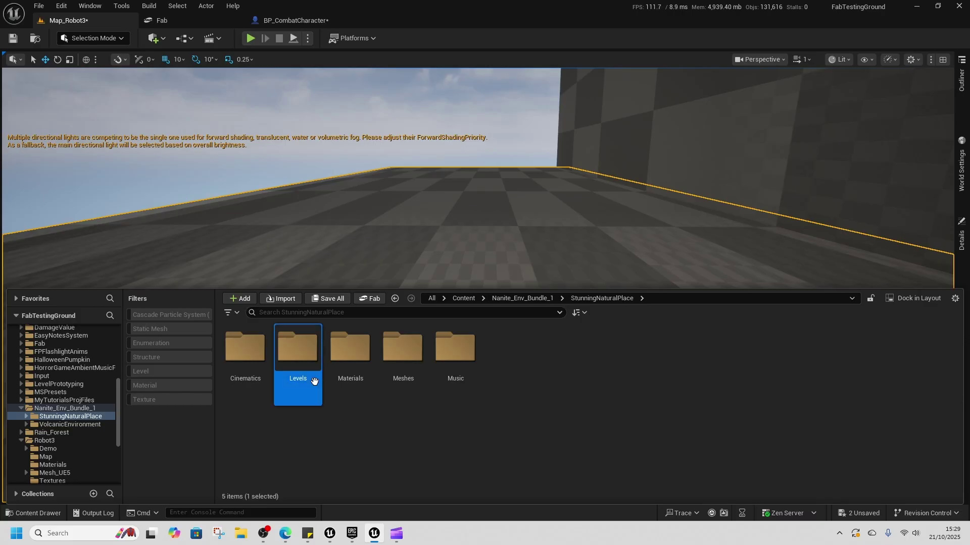
pyautogui.doubleClick(297, 354)
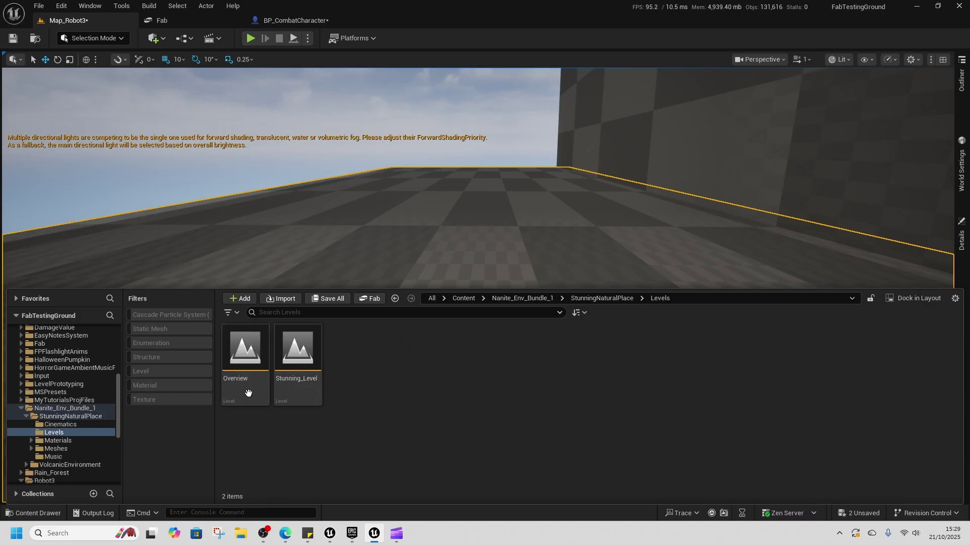
pyautogui.doubleClick(300, 389)
pyautogui.click(505, 381)
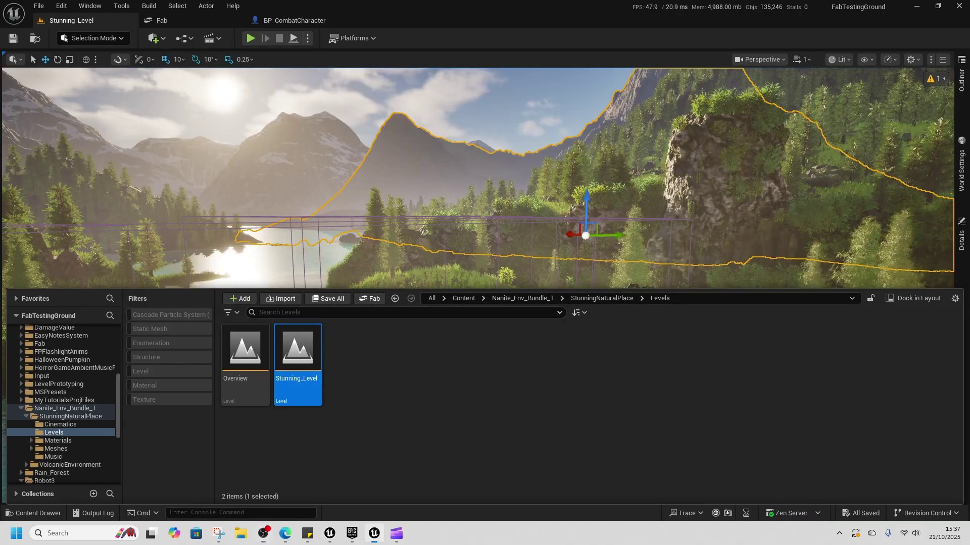
# Fly through Stunning_Level to inspect the lake, the shoreline and the surrounding forest and mountains
pyautogui.moveTo(493, 185); pyautogui.dragTo(520, 235, button='right')
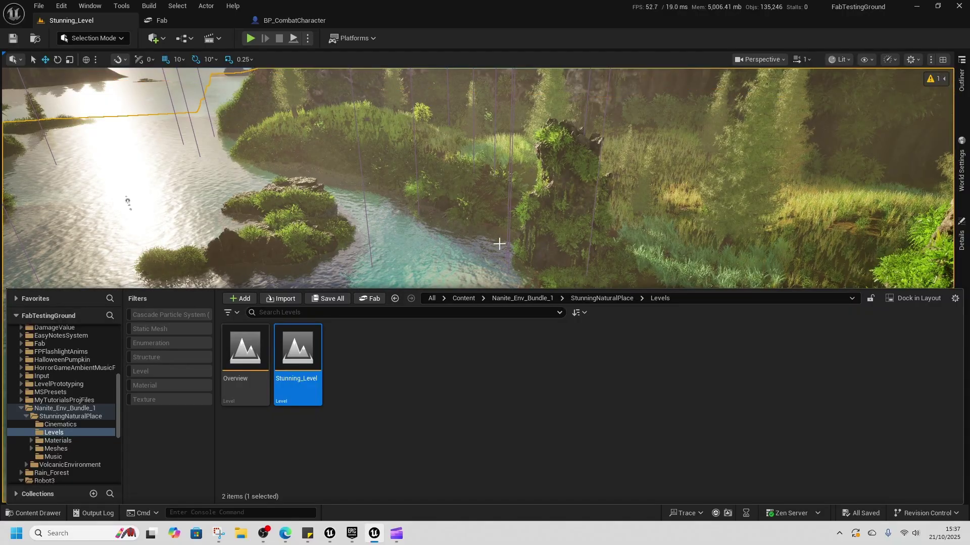
pyautogui.moveTo(397, 315); pyautogui.dragTo(416, 448)
pyautogui.moveTo(445, 353); pyautogui.dragTo(373, 288, button='right')
pyautogui.press('w')
pyautogui.press('w')
pyautogui.press('w')
pyautogui.moveTo(409, 196); pyautogui.dragTo(80, 194, button='right')
pyautogui.press('w')
pyautogui.moveTo(374, 199)
pyautogui.mouseDown(button='right')
pyautogui.moveTo(364, 201)
pyautogui.moveTo(455, 186)
pyautogui.moveTo(394, 222)
pyautogui.moveTo(374, 202)
pyautogui.mouseUp(button='right')
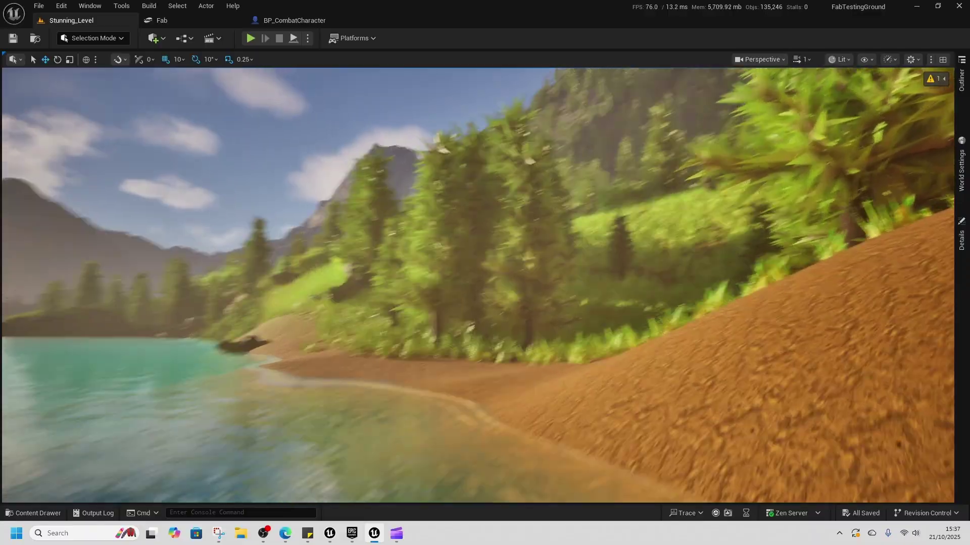
pyautogui.moveTo(478, 285); pyautogui.dragTo(277, 303, button='right')
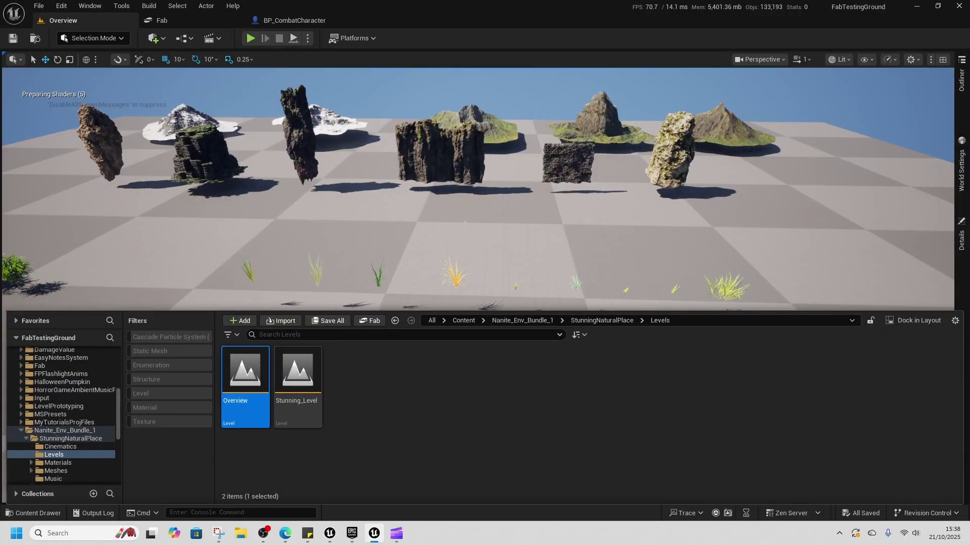
# Inspect the rocks, mountains and grass meshes laid out in the StunningNaturalPlace Overview level
pyautogui.moveTo(456, 258); pyautogui.dragTo(678, 248, button='right')
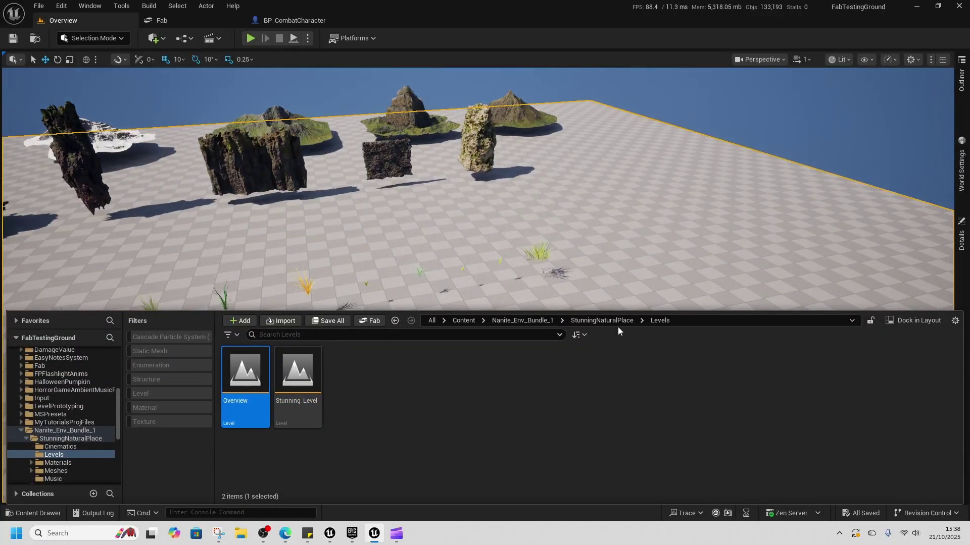
pyautogui.moveTo(594, 309); pyautogui.dragTo(571, 450)
pyautogui.moveTo(555, 364); pyautogui.dragTo(353, 404, button='right')
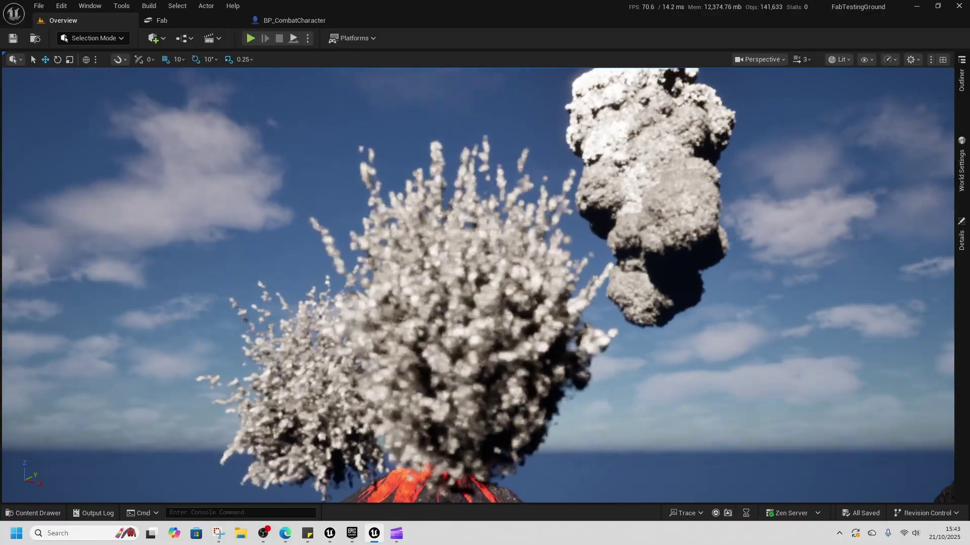
# Locate the source assets of the tall volcano smoke column and Smoke_NiagaraSystem_1 from the volcanic Overview level
pyautogui.moveTo(482, 255); pyautogui.dragTo(481, 255, button='right')
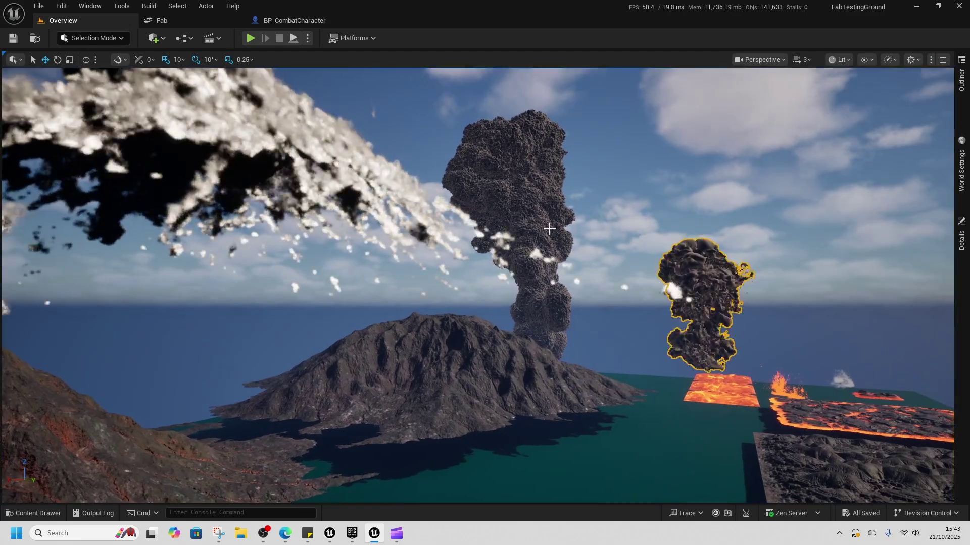
pyautogui.rightClick(549, 173)
pyautogui.click(573, 206)
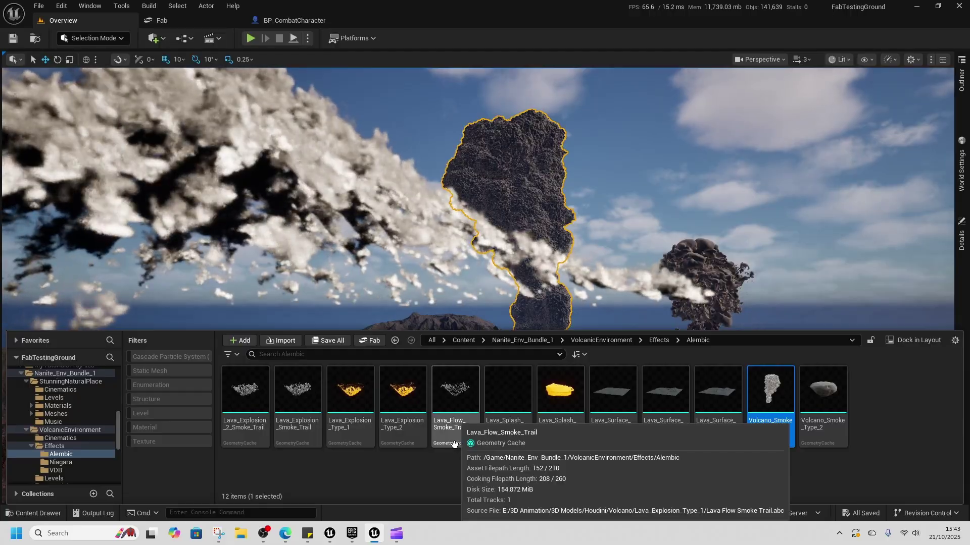
pyautogui.moveTo(651, 303); pyautogui.dragTo(788, 394, button='right')
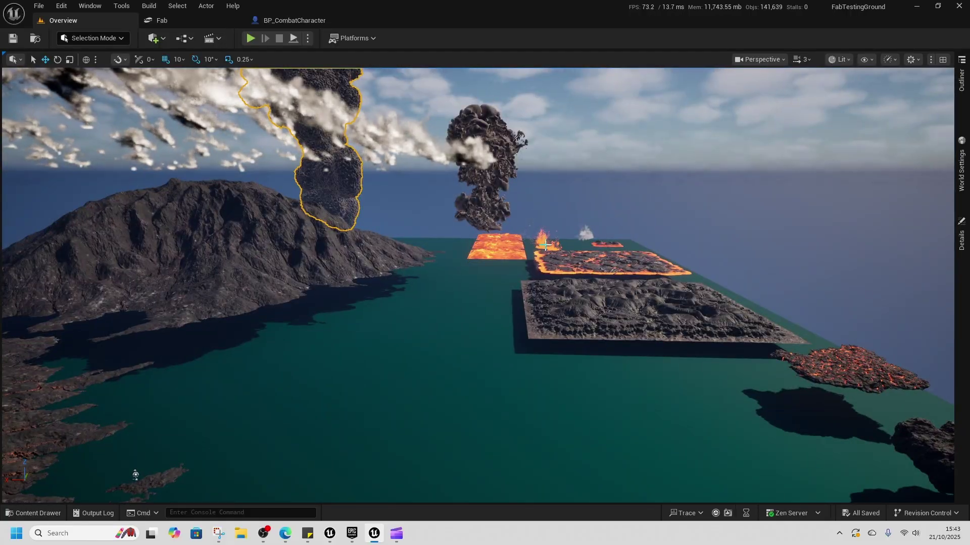
pyautogui.rightClick(591, 234)
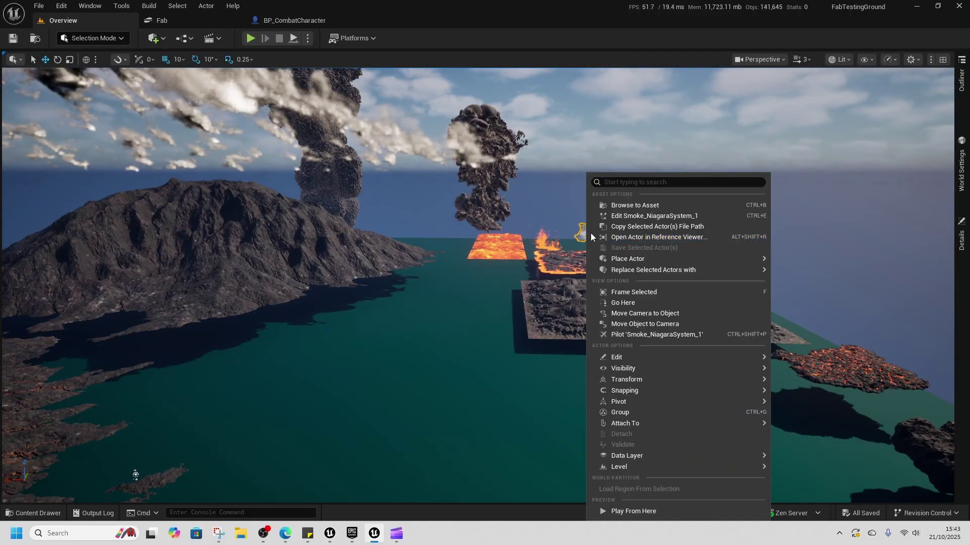
pyautogui.click(627, 205)
# Fly across the VolcanicEnvironment level to examine the rocky terrain and the lava-covered volcano
pyautogui.moveTo(555, 282); pyautogui.dragTo(70, 244, button='right')
pyautogui.press('w')
pyautogui.press('w')
pyautogui.press('s')
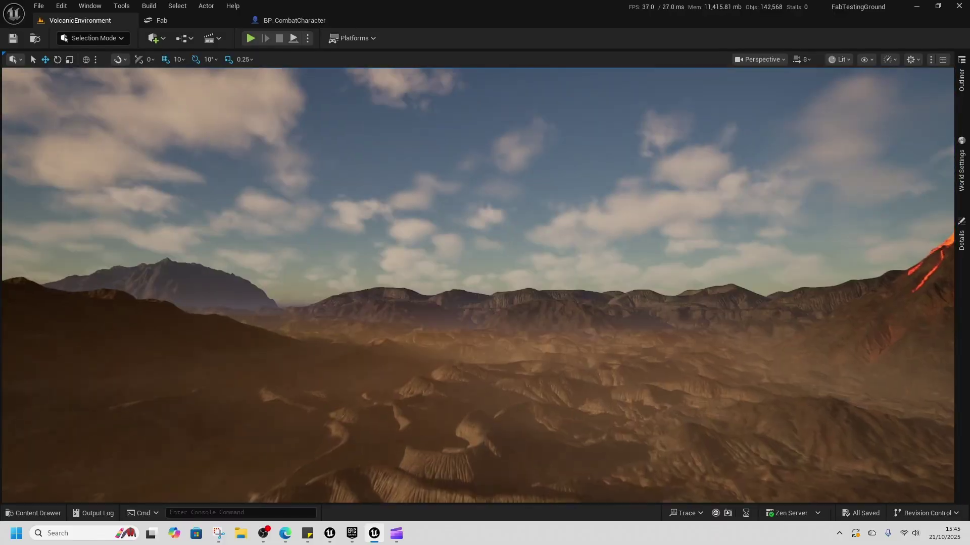
pyautogui.moveTo(404, 296)
pyautogui.mouseDown(button='right')
pyautogui.moveTo(389, 295)
pyautogui.moveTo(384, 313)
pyautogui.moveTo(364, 311)
pyautogui.moveTo(353, 252)
pyautogui.moveTo(404, 296)
pyautogui.moveTo(404, 283)
pyautogui.moveTo(404, 369)
pyautogui.moveTo(399, 285)
pyautogui.mouseUp(button='right')
pyautogui.press('w')
pyautogui.press('w')
pyautogui.press('w')
pyautogui.press('w')
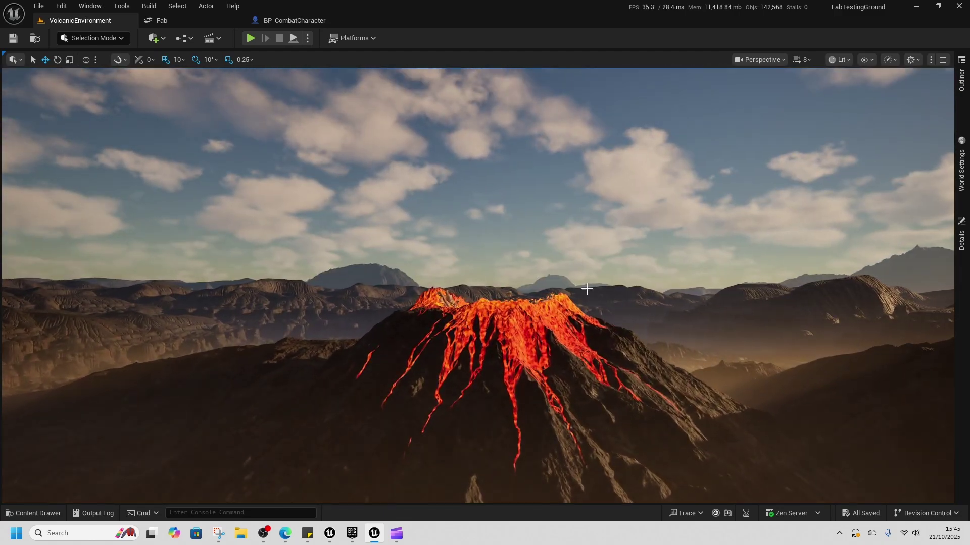